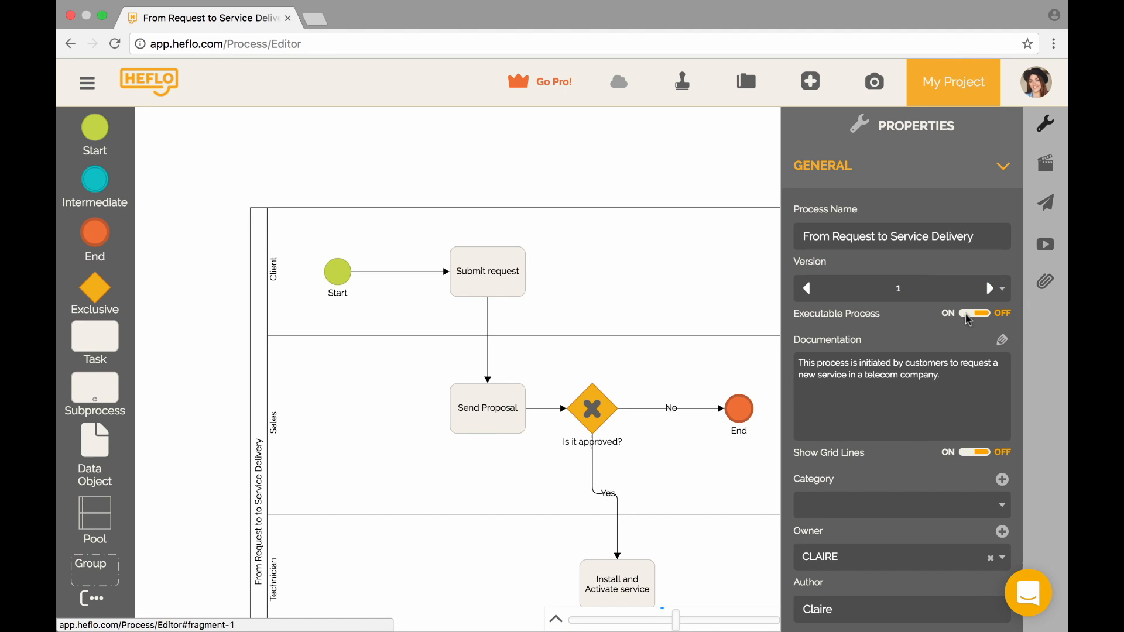
# - Turn on Executable Process for the process and acknowledge the Start the automation dialog
pyautogui.click(967, 315)
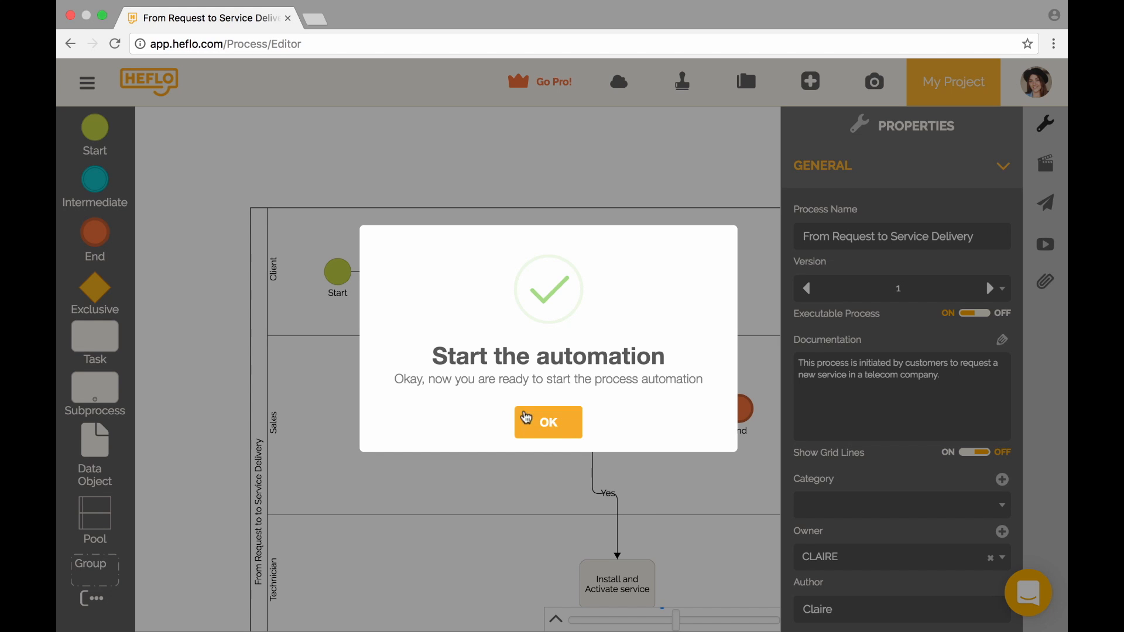
pyautogui.click(567, 433)
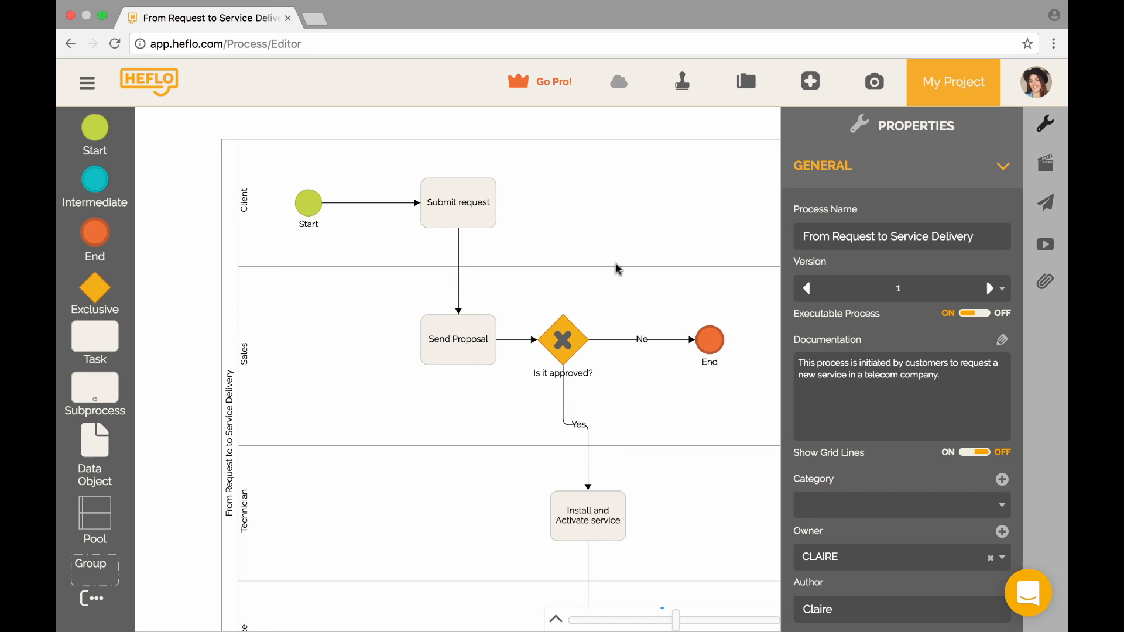
# - Add a 'Client' performer with resource type EVERYONE to the Client lane
pyautogui.click(532, 214)
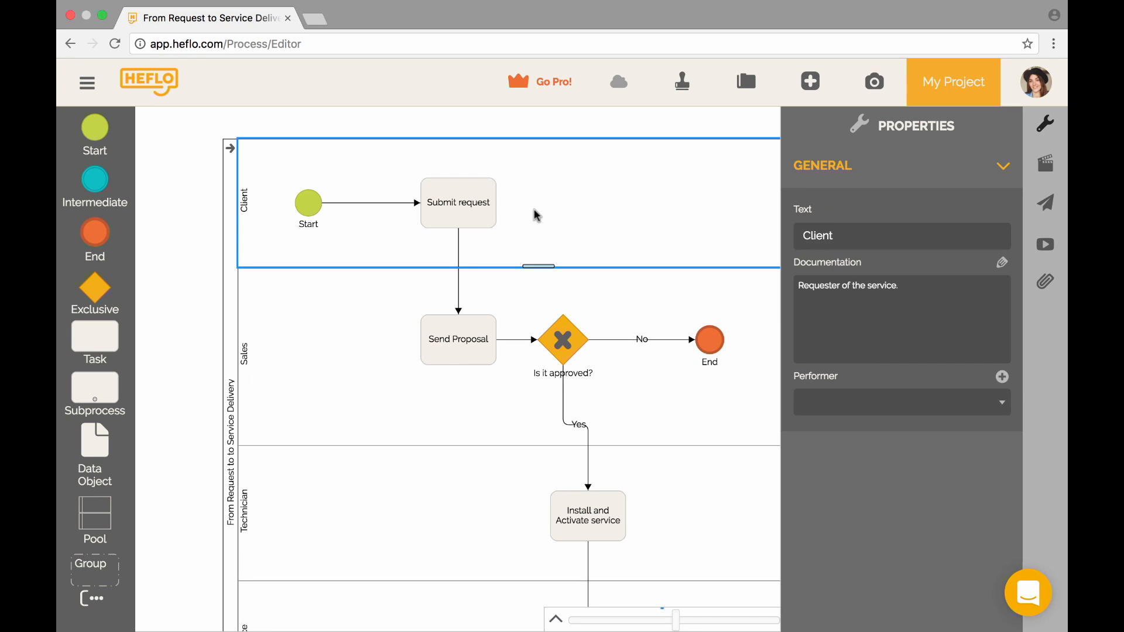
pyautogui.click(1004, 380)
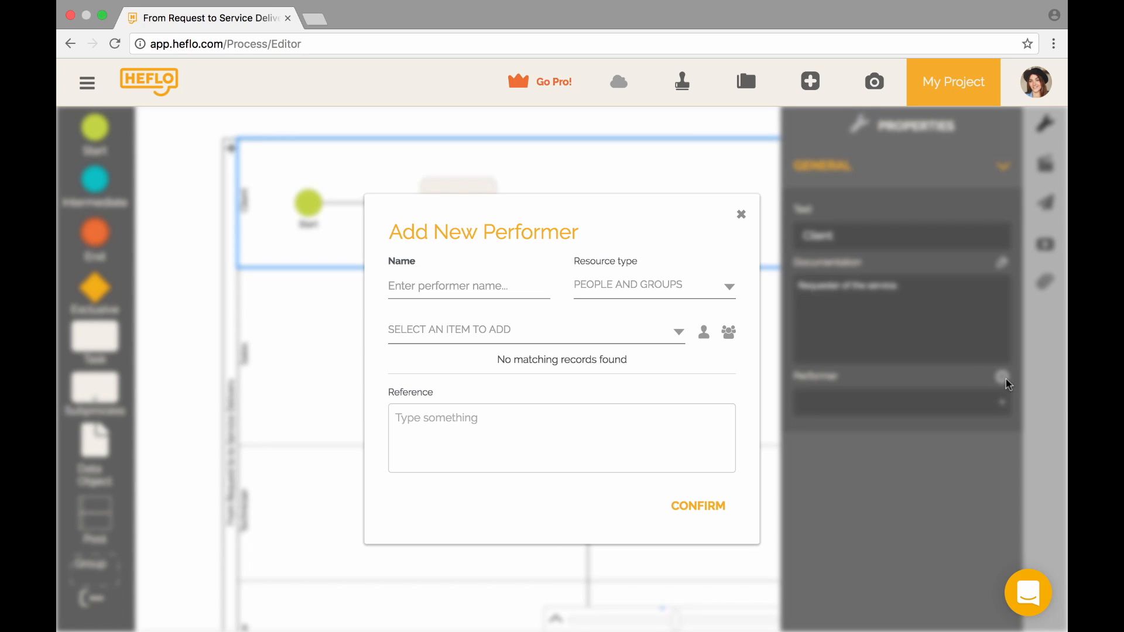
pyautogui.click(523, 291)
pyautogui.write('Client')
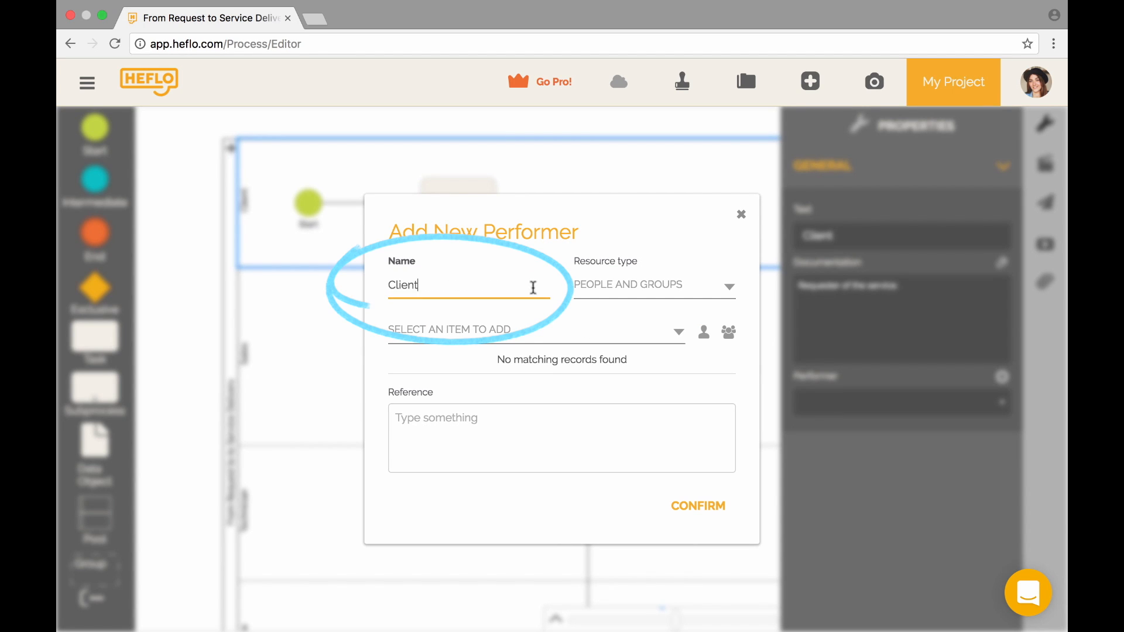
pyautogui.click(618, 277)
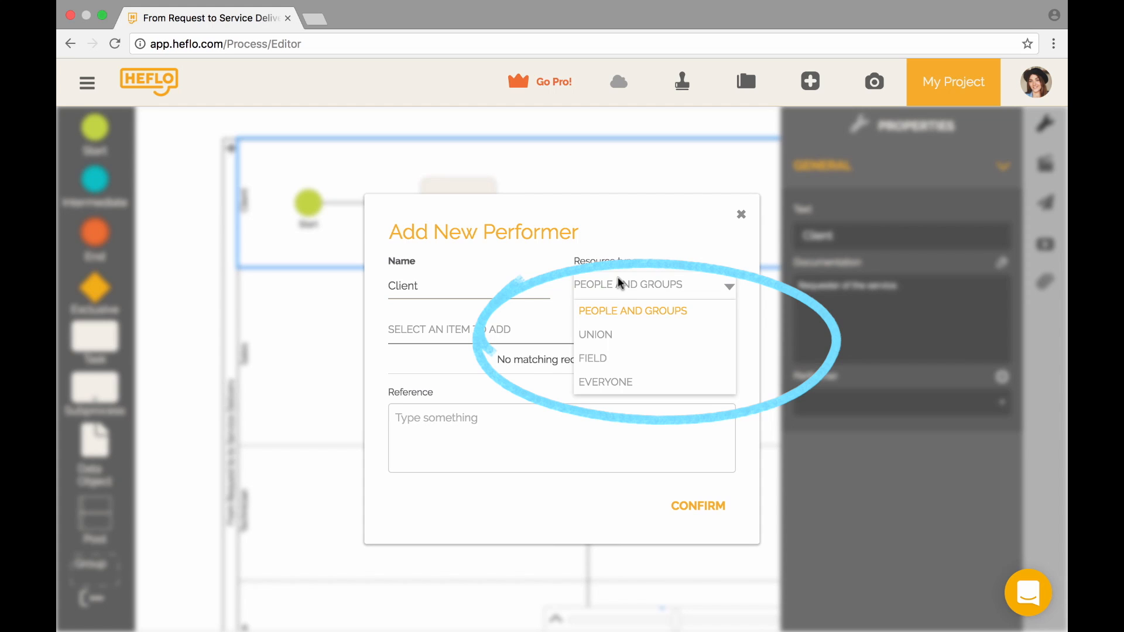
pyautogui.click(644, 382)
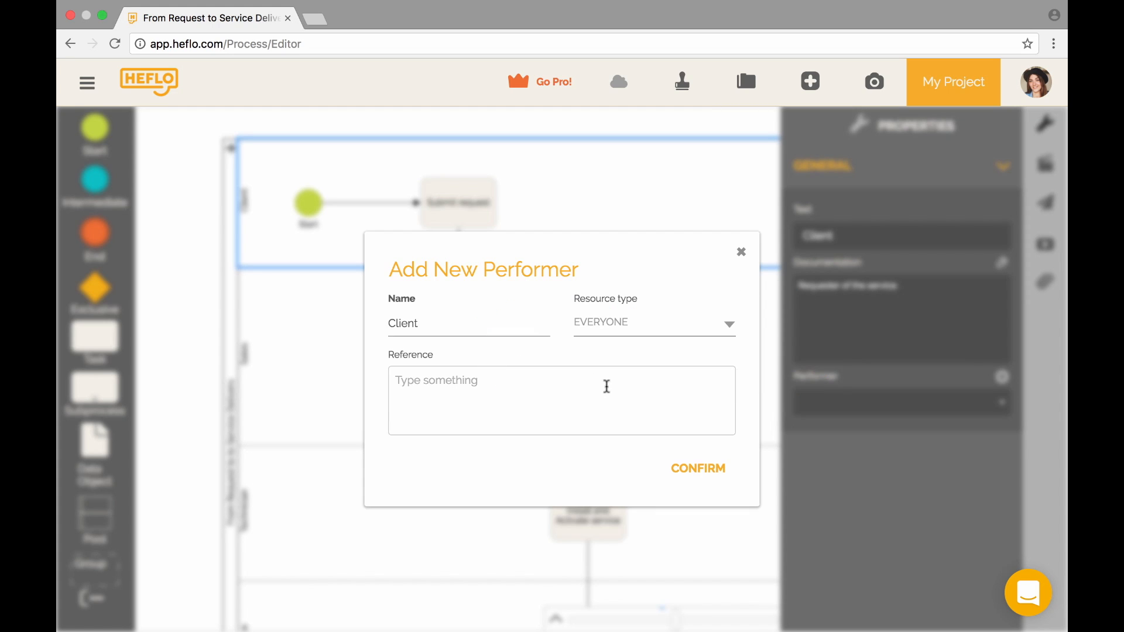
pyautogui.click(698, 477)
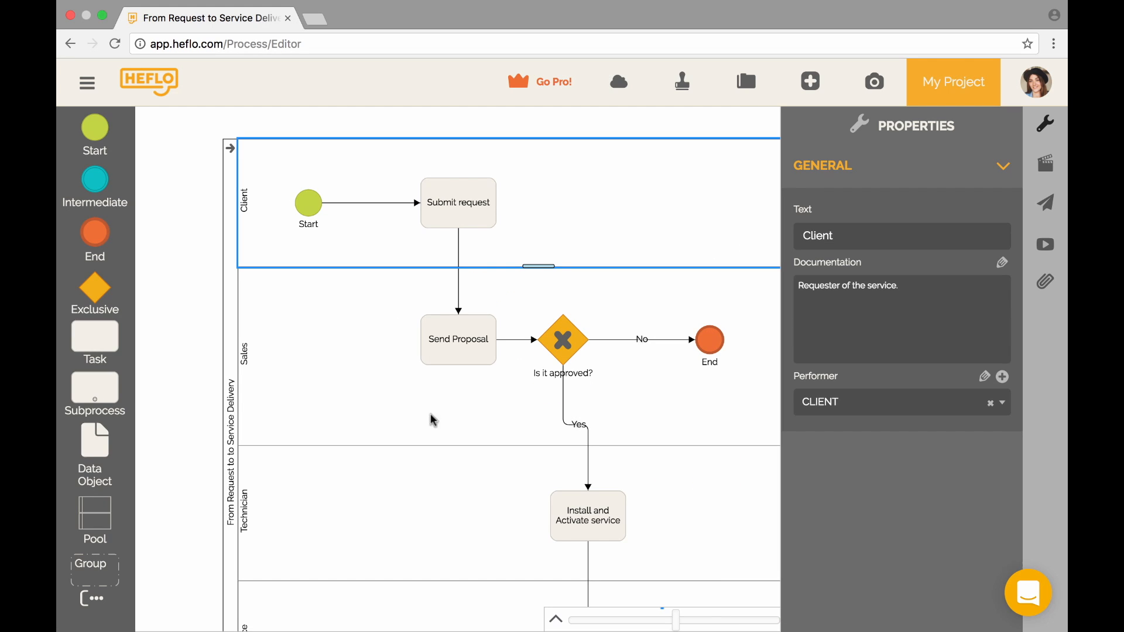
pyautogui.click(389, 391)
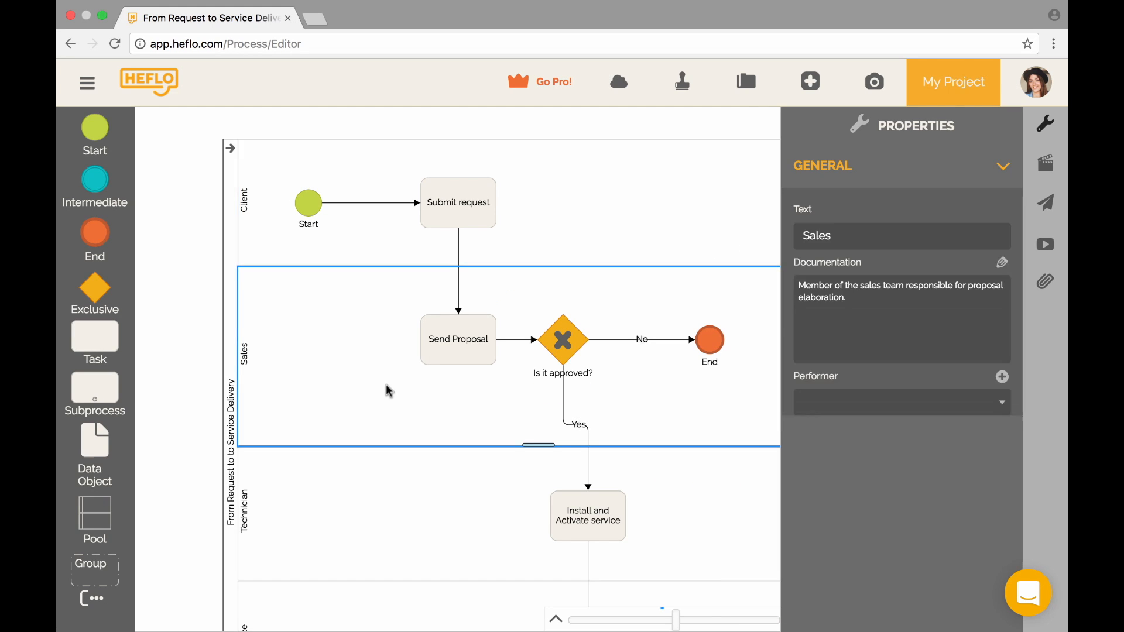
# - Start a 'Sales' performer on the Sales lane with resource type People and Groups
pyautogui.click(1003, 377)
pyautogui.click(497, 285)
pyautogui.write('Sales')
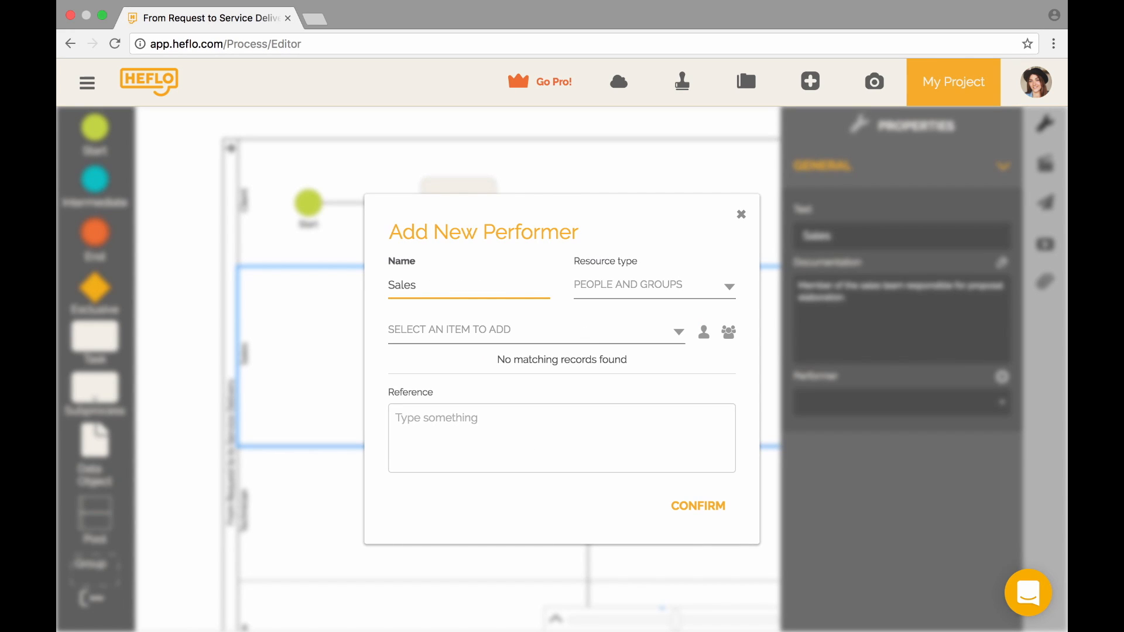
pyautogui.click(642, 285)
pyautogui.click(638, 310)
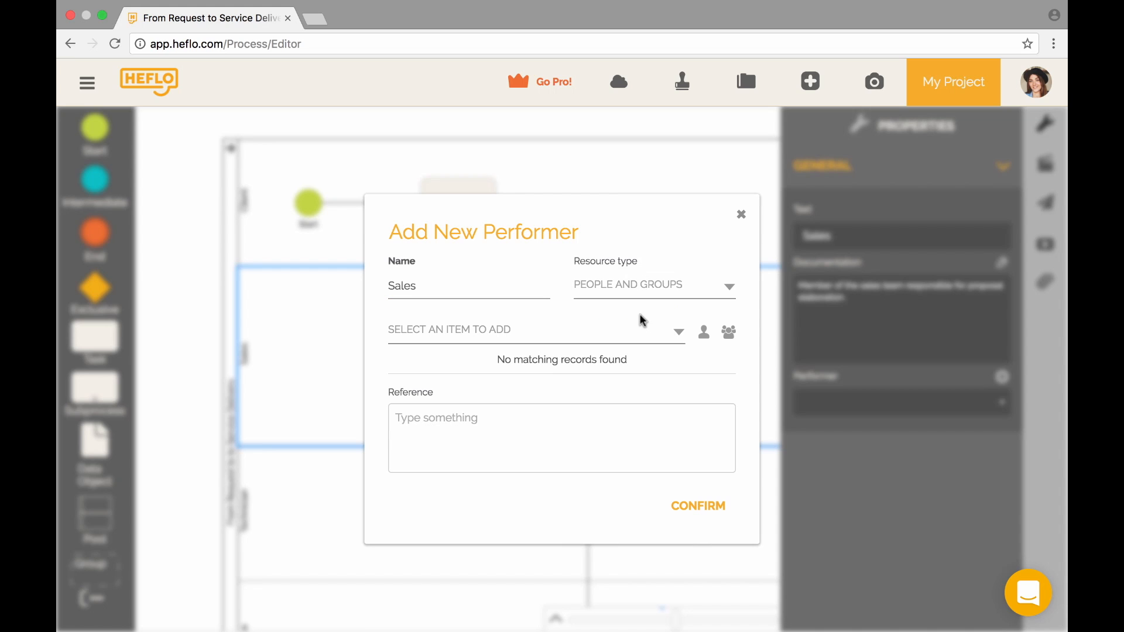
# - Add a new person with name and e-mail to the Sales performer, invited with the USER role
pyautogui.click(705, 335)
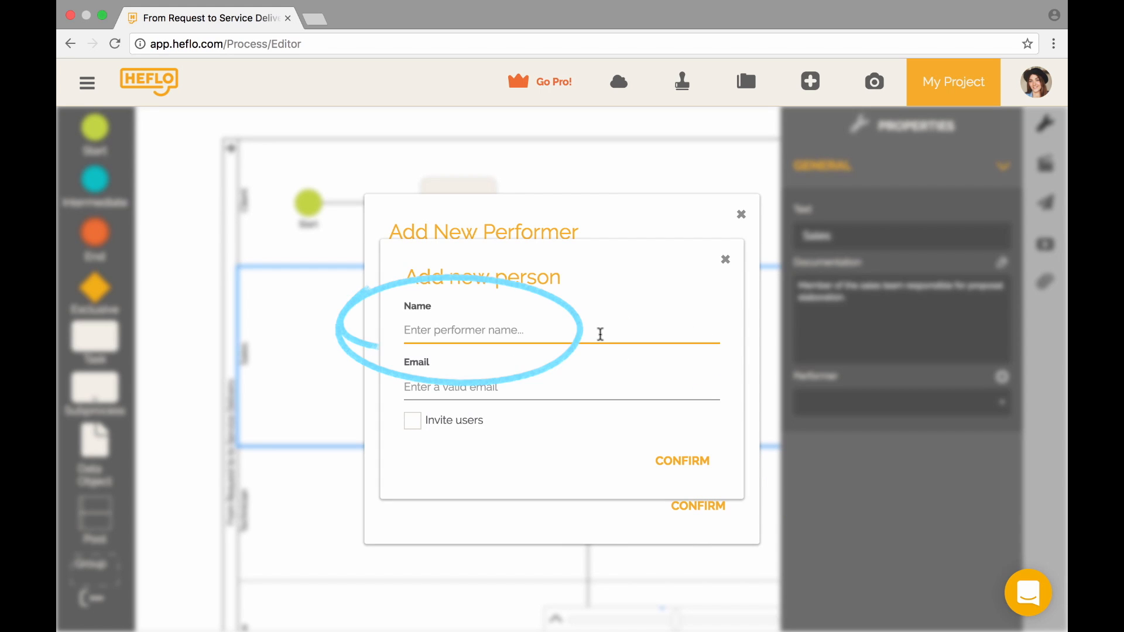
pyautogui.write('Carl')
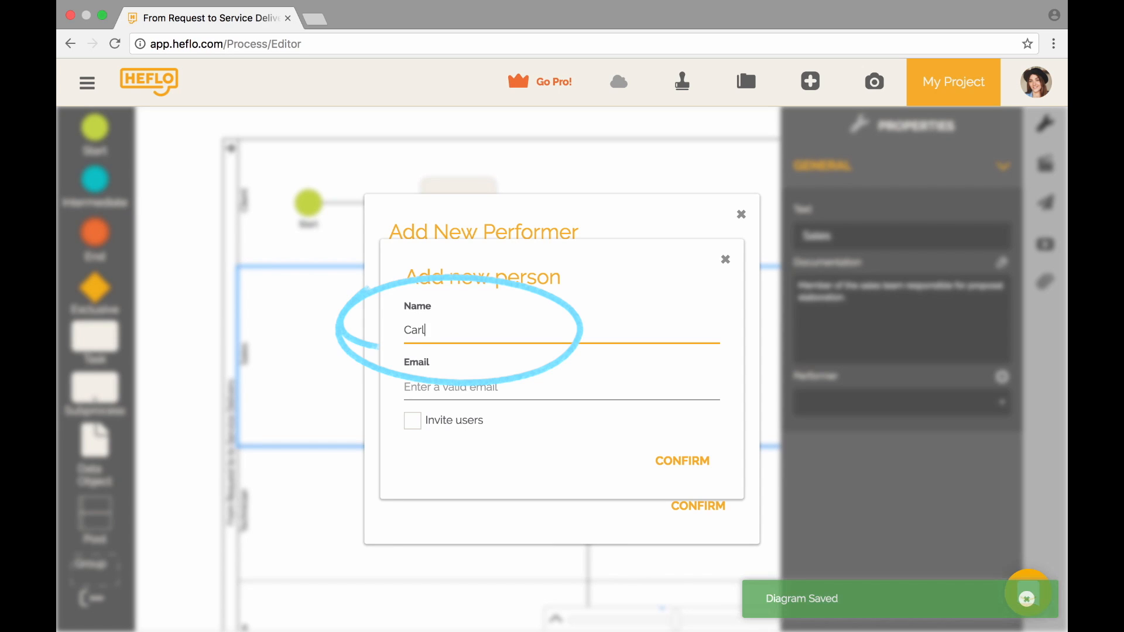
pyautogui.click(554, 384)
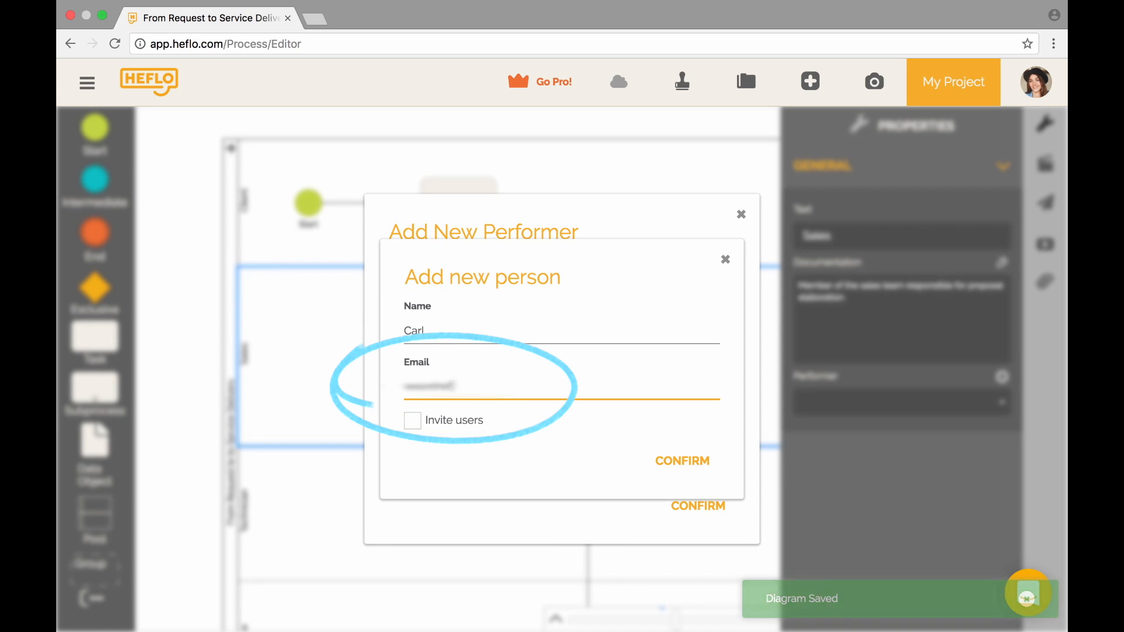
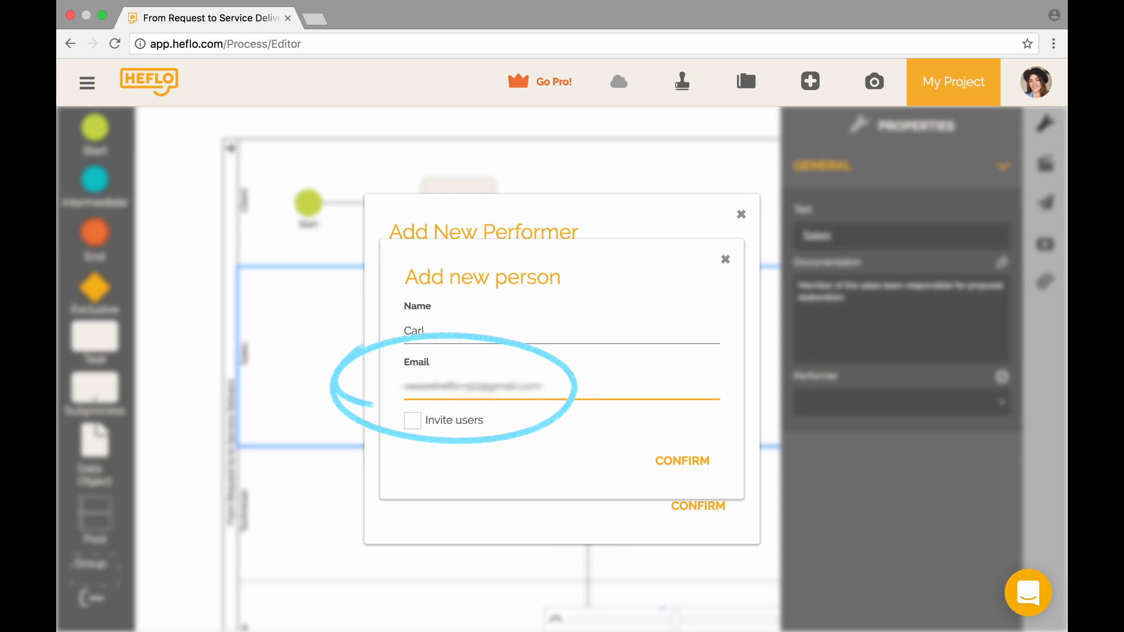
pyautogui.click(445, 428)
pyautogui.click(448, 442)
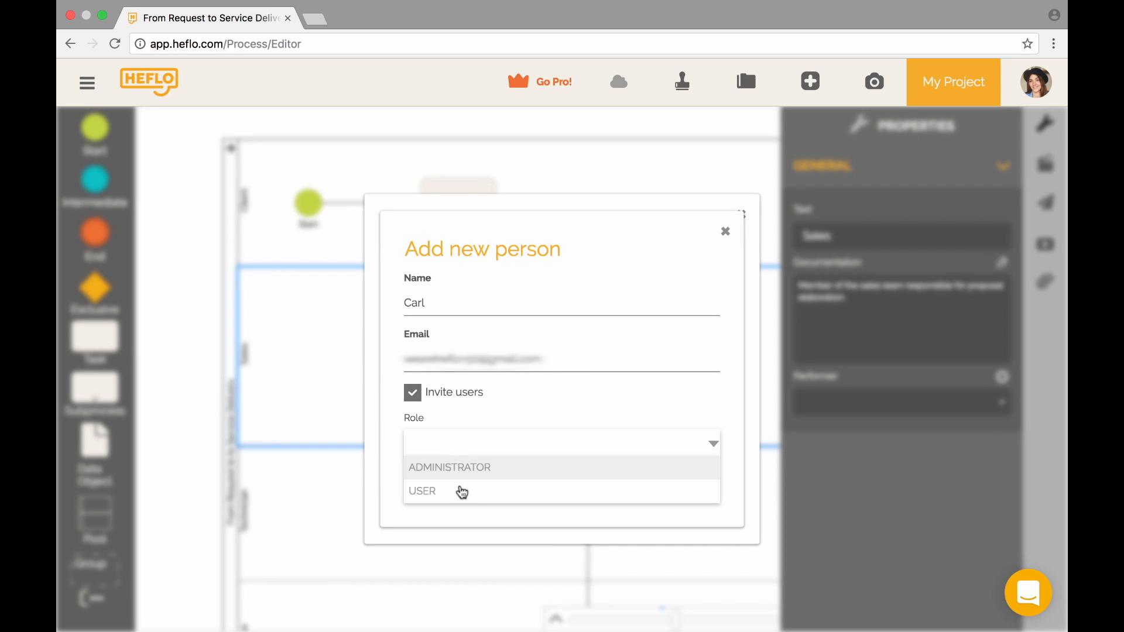
pyautogui.click(474, 497)
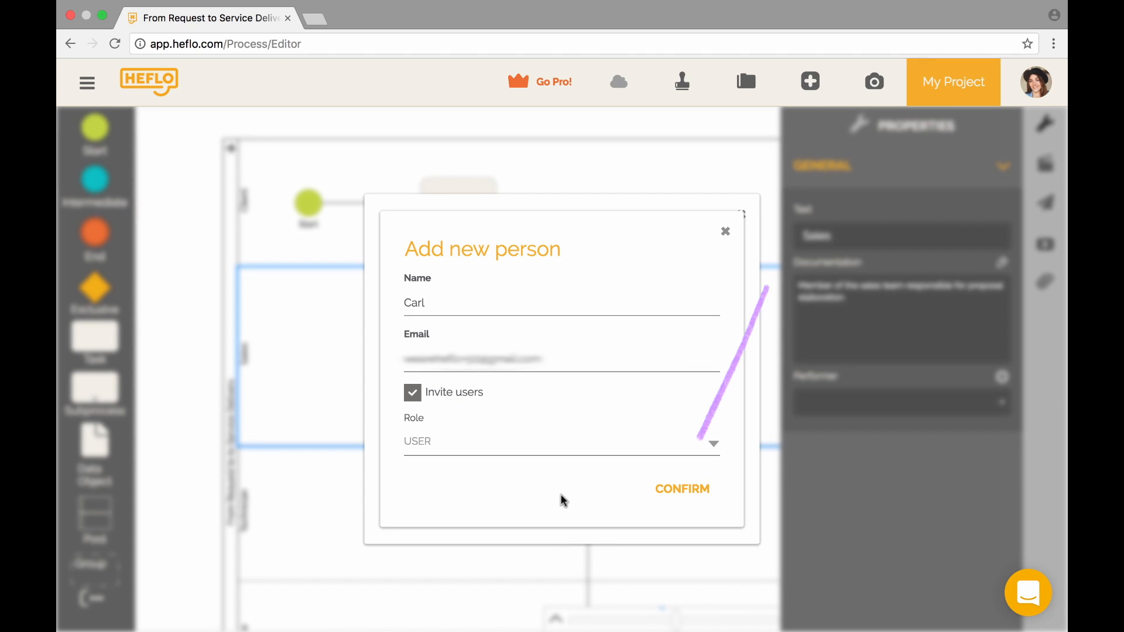
pyautogui.click(693, 498)
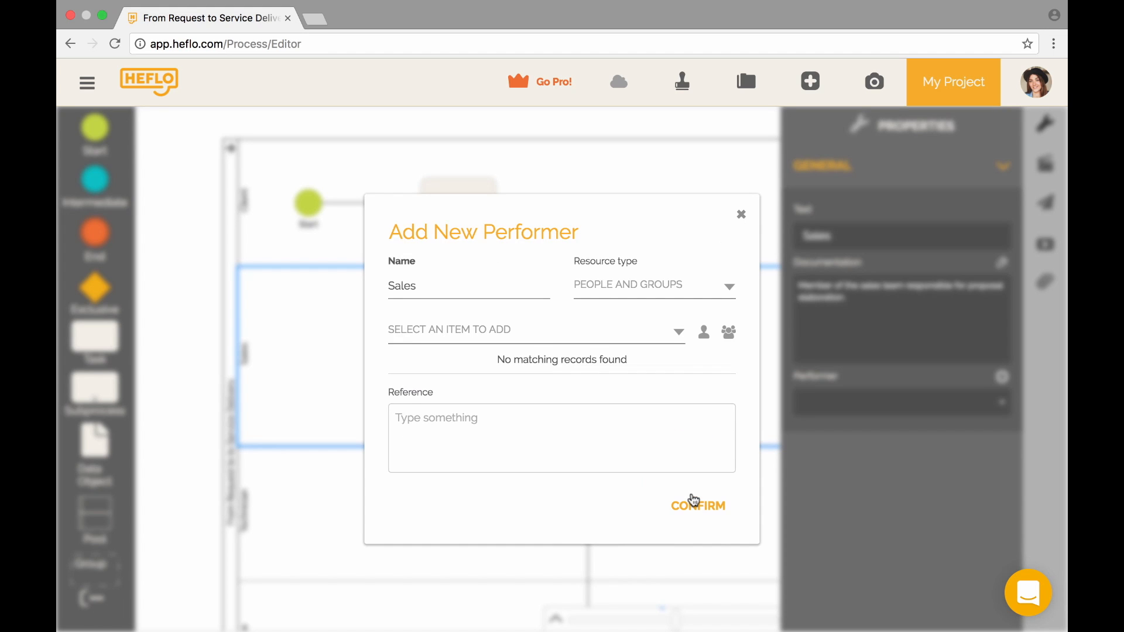
pyautogui.click(730, 515)
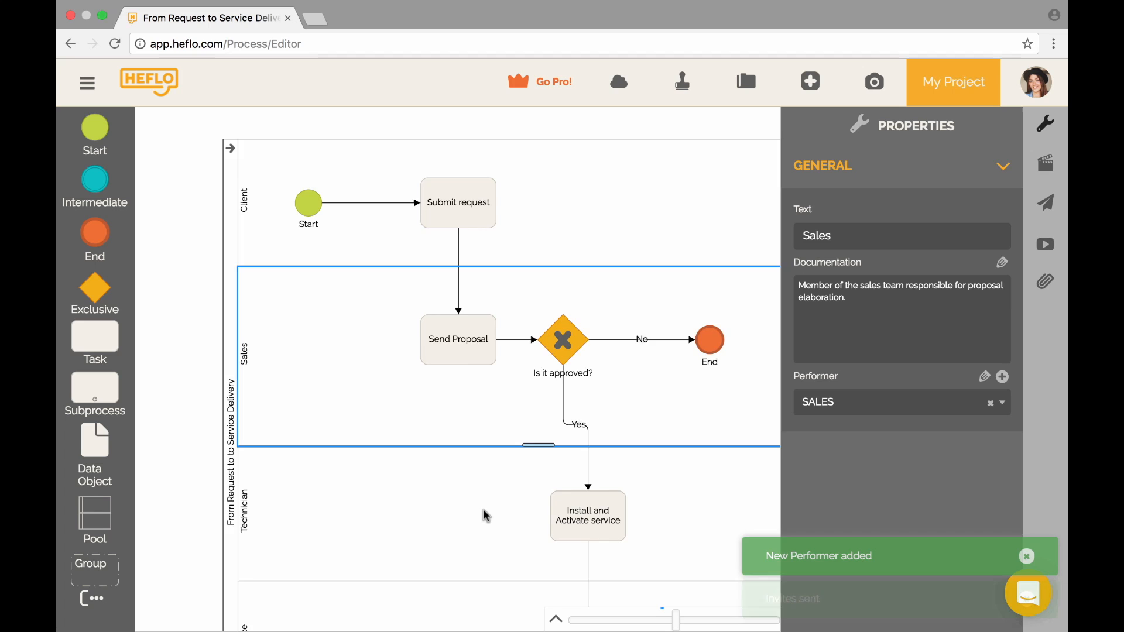
pyautogui.scroll(-3, 485, 515)
pyautogui.scroll(-3, 486, 515)
pyautogui.hscroll(1, 485, 515)
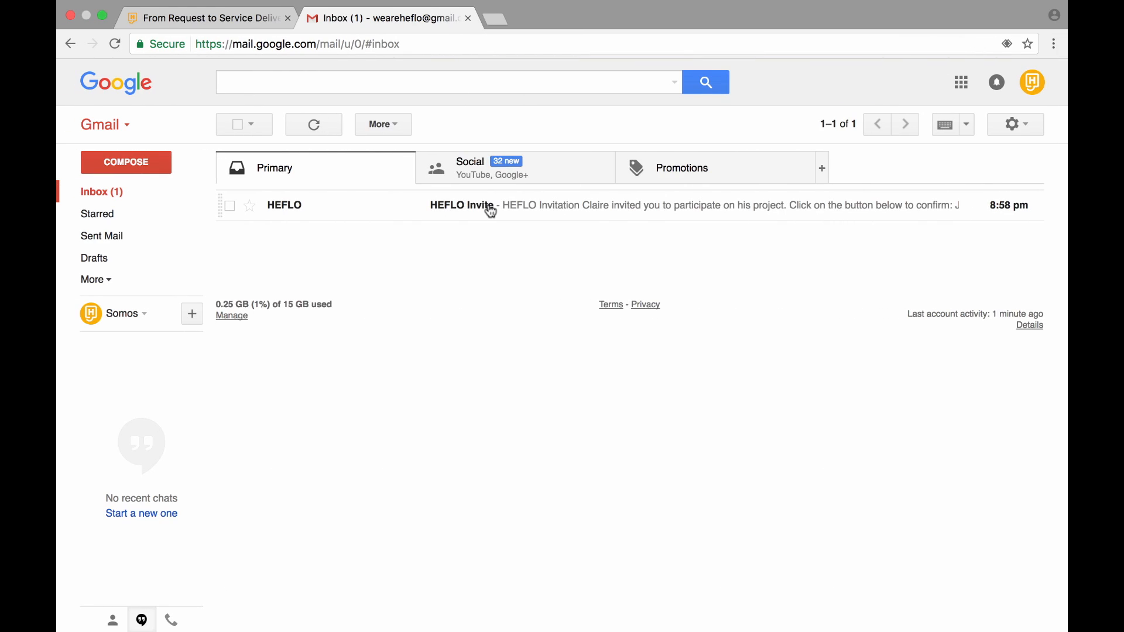
# - Check the HEFLO invitation e-mail, then give the Technician lane a 'Technician' performer with a newly invited user
pyautogui.click(487, 203)
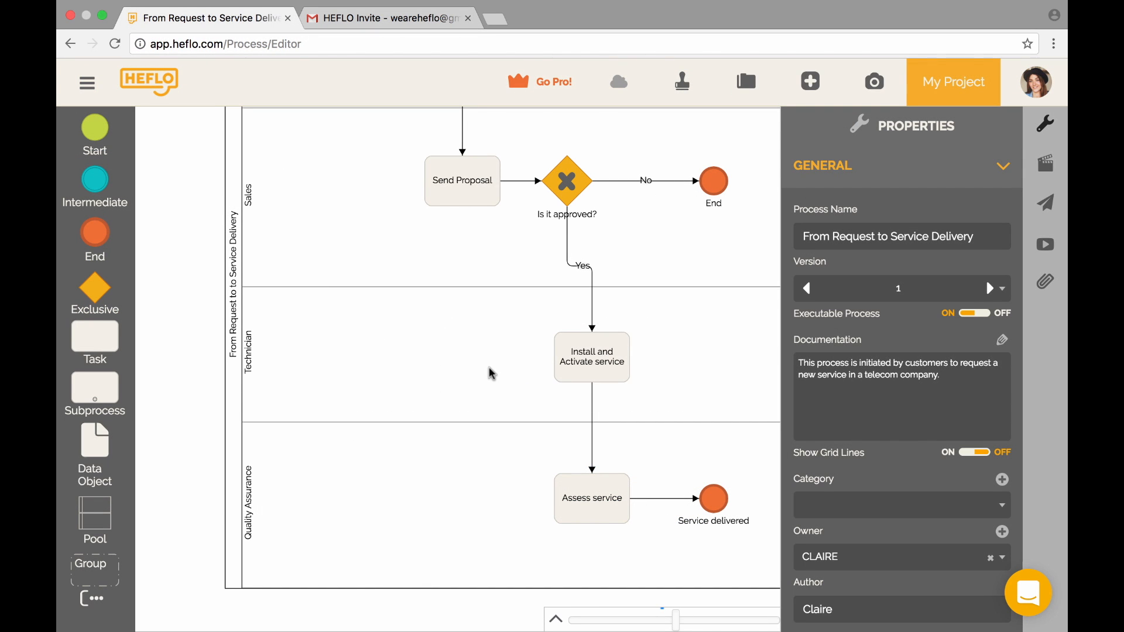
pyautogui.click(492, 370)
pyautogui.click(1003, 377)
pyautogui.click(502, 284)
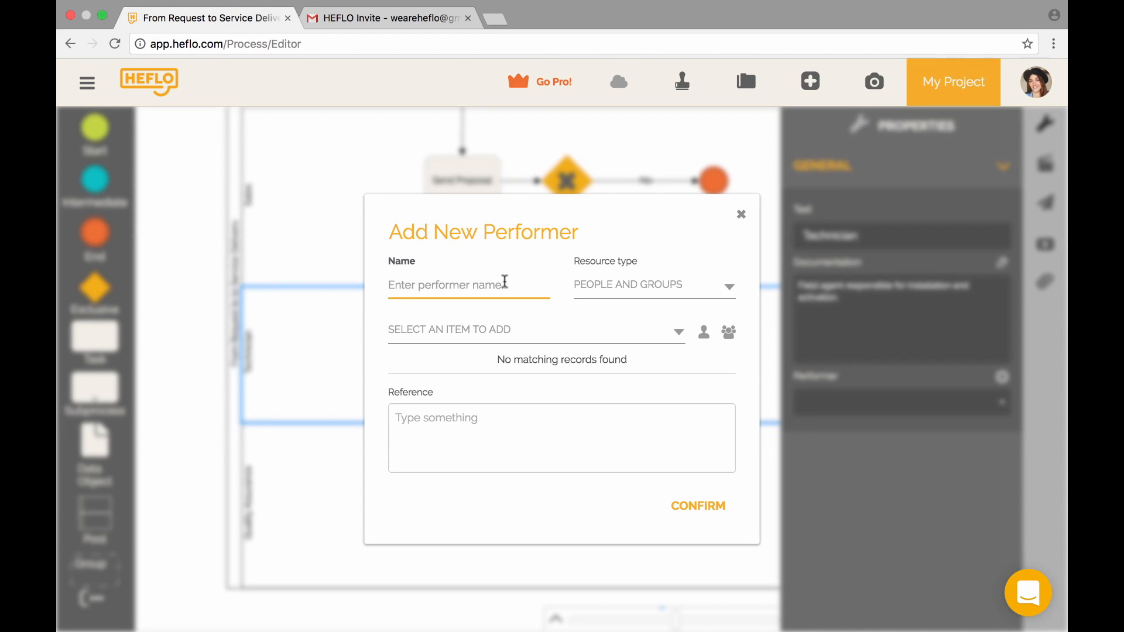
pyautogui.write('Technician')
pyautogui.click(732, 332)
pyautogui.write('John')
pyautogui.press('Tab')
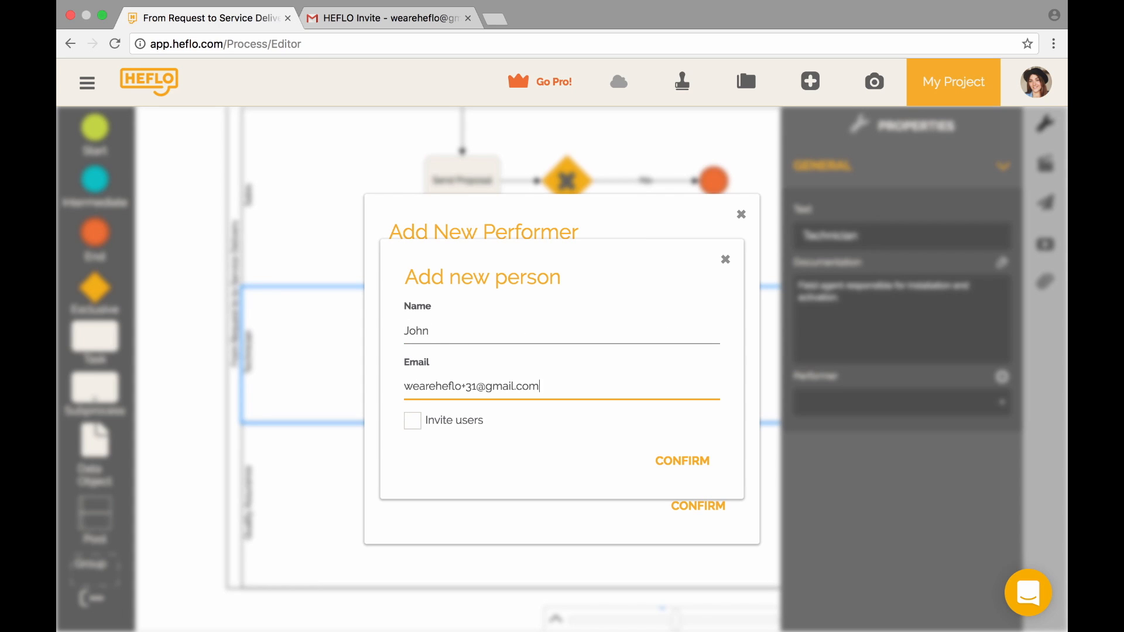
pyautogui.click(412, 420)
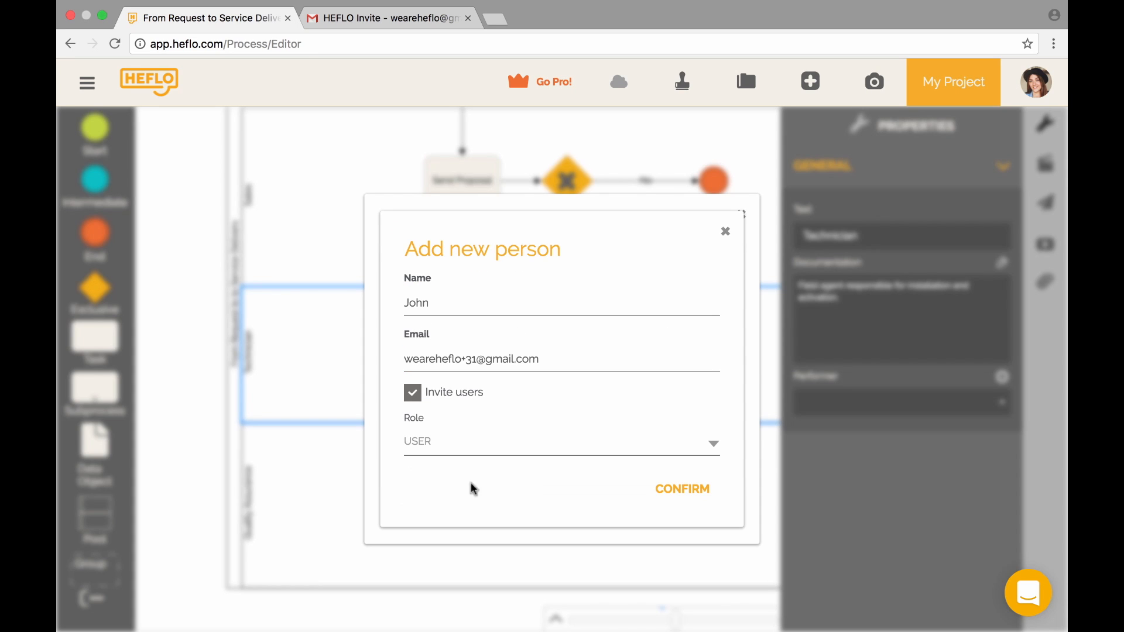
pyautogui.click(692, 488)
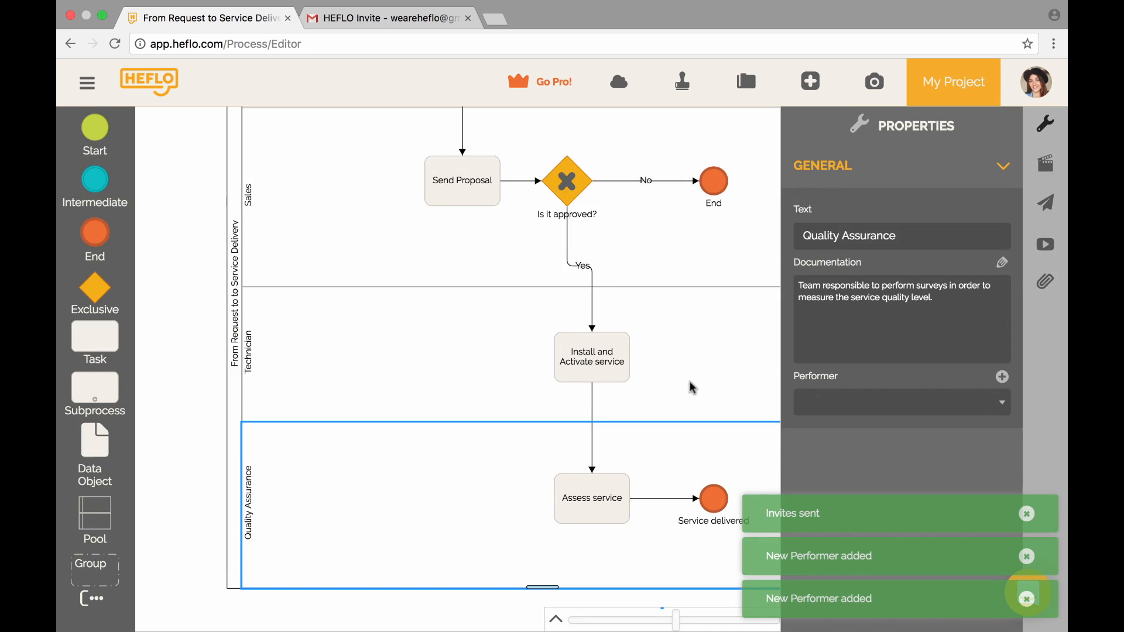
pyautogui.click(1002, 377)
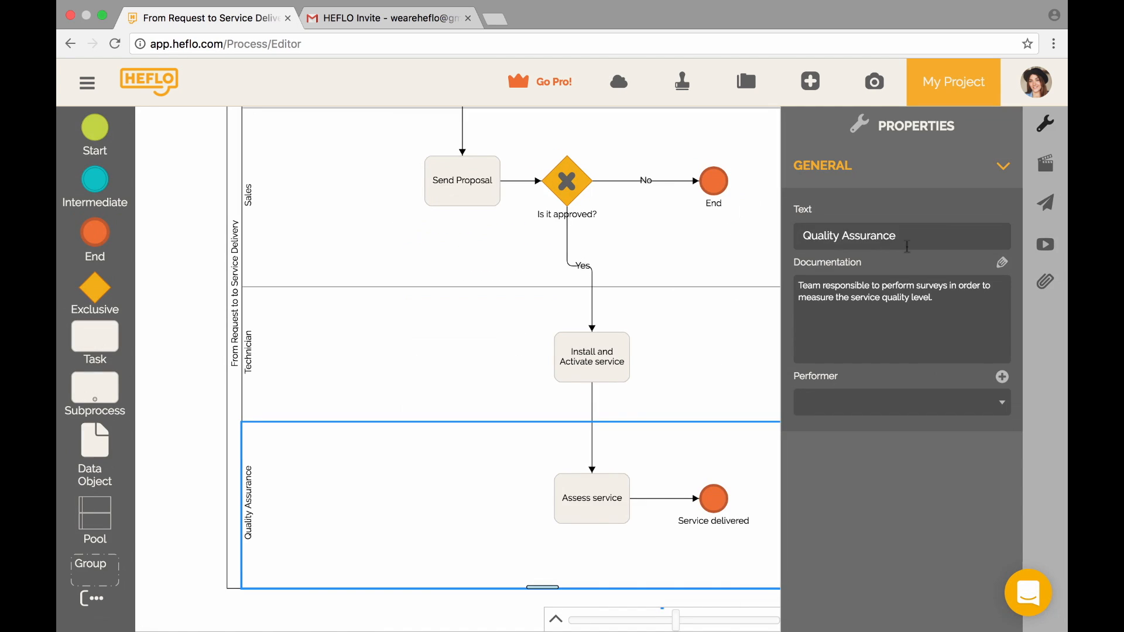
# - Give the Quality Assurance lane a performer with a new person invited in the USER role
pyautogui.tripleClick(849, 235)
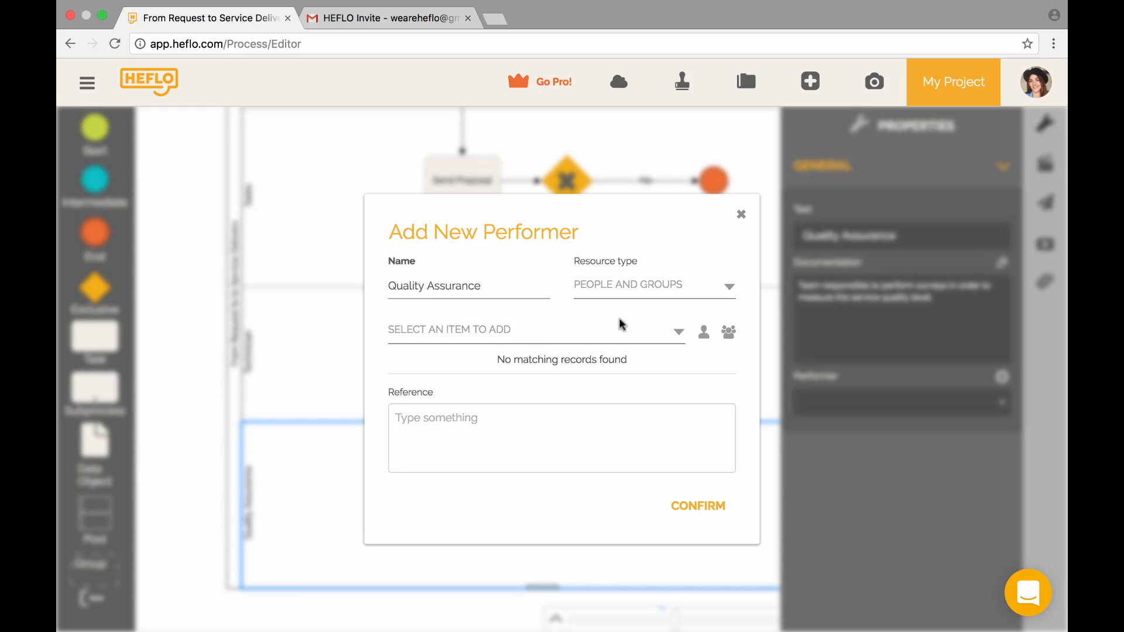
pyautogui.click(704, 333)
pyautogui.write('Mary')
pyautogui.press('Tab')
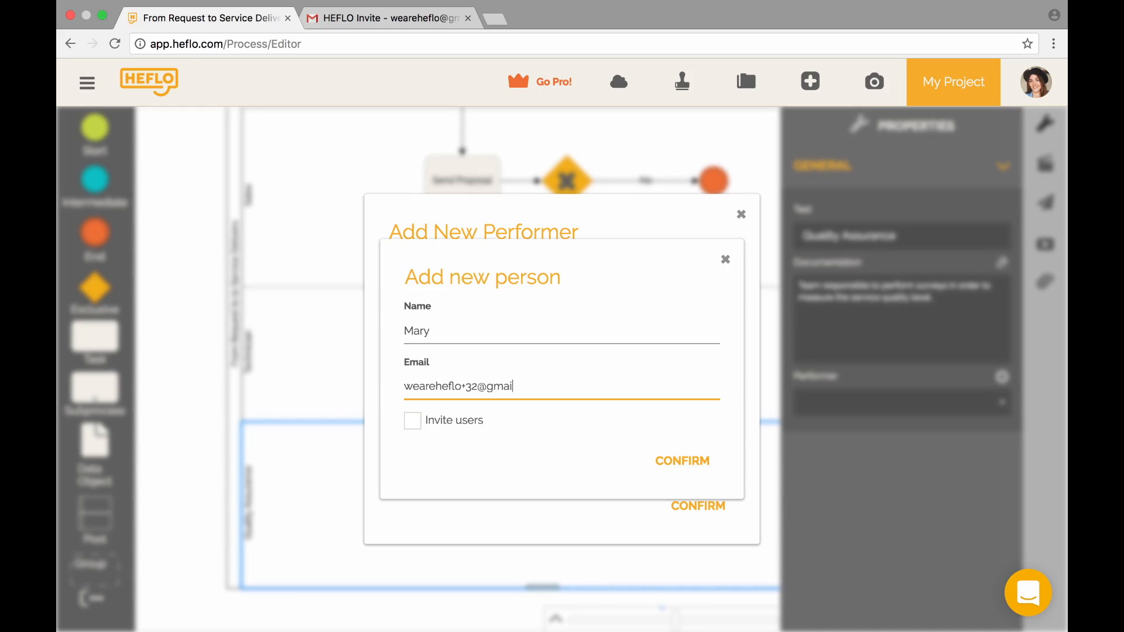
pyautogui.click(412, 420)
pyautogui.click(462, 445)
pyautogui.click(462, 494)
pyautogui.click(693, 489)
pyautogui.click(712, 505)
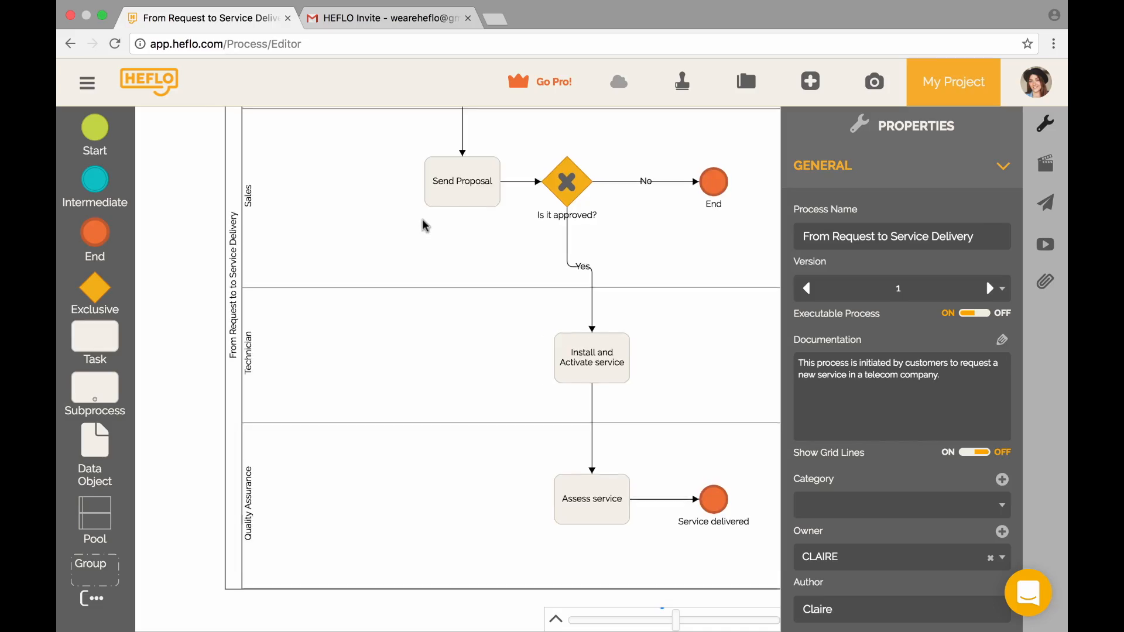
pyautogui.scroll(5, 425, 225)
pyautogui.scroll(3, 425, 225)
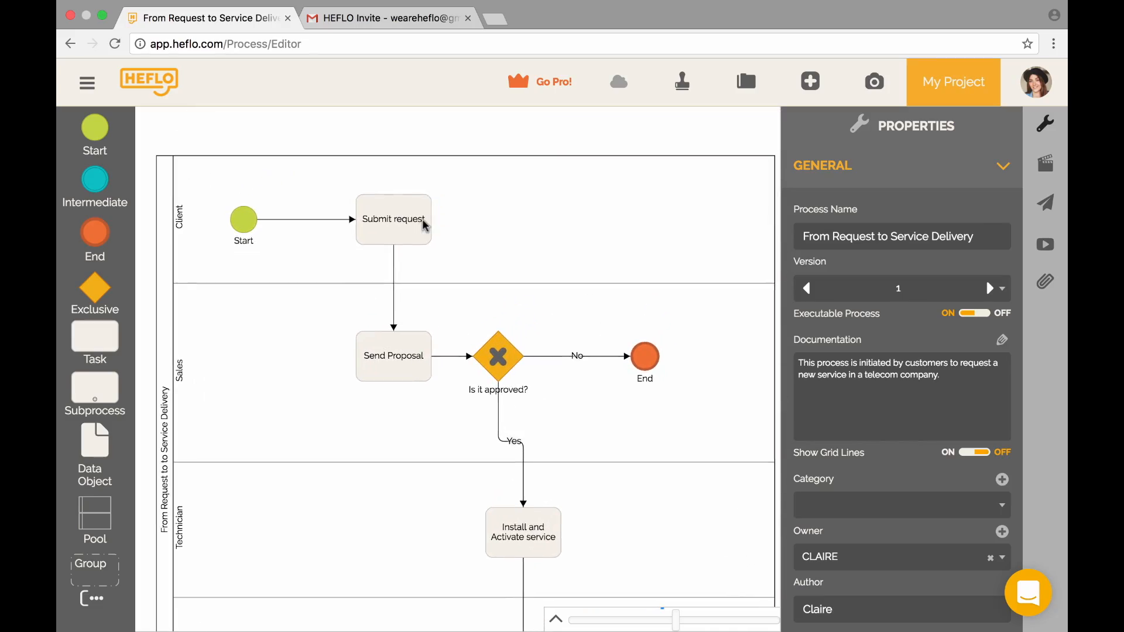
# - Drag a Data Input out of the Submit request task and open its empty form editor
pyautogui.click(405, 231)
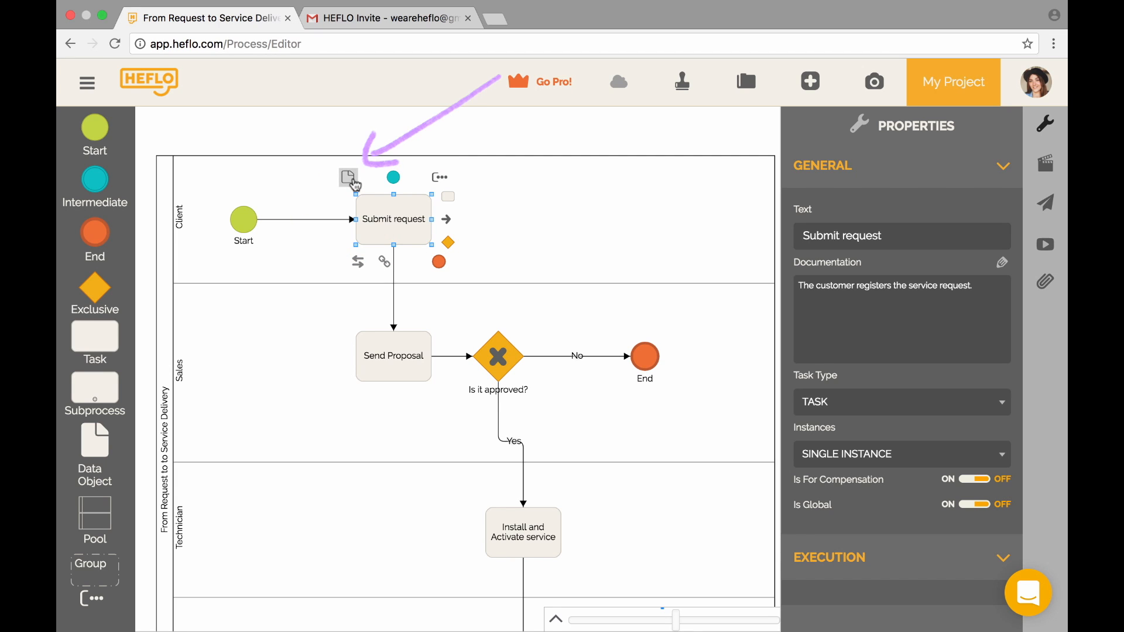
pyautogui.moveTo(354, 185); pyautogui.dragTo(323, 168)
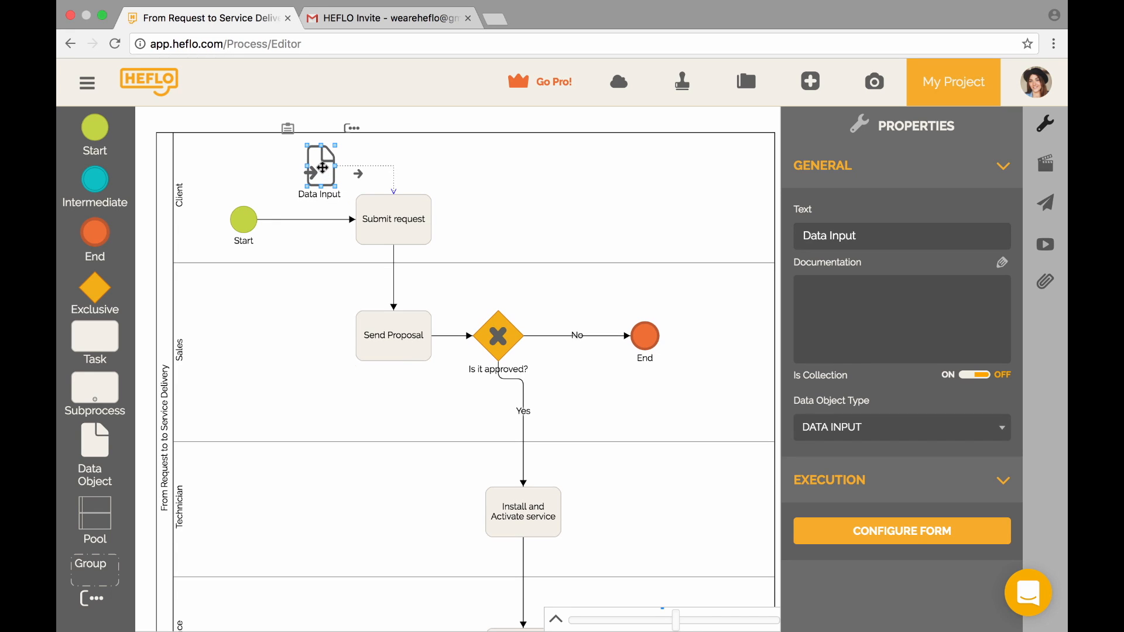
pyautogui.click(288, 129)
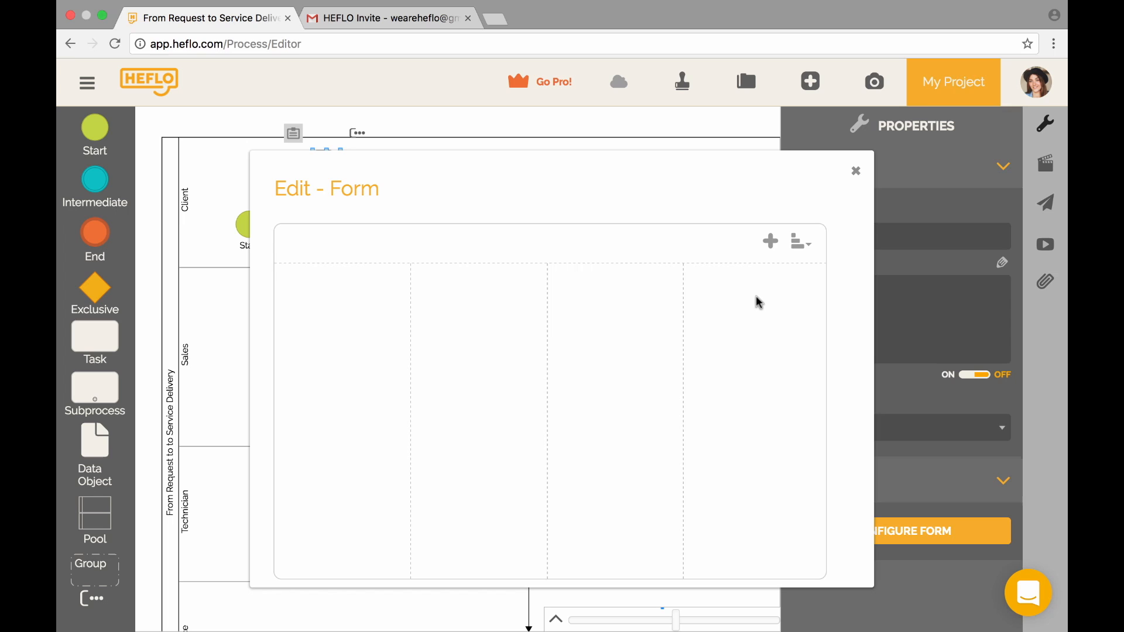
# - Add a TEXT property 'Request' with list items Internet;Wireline;Wireless to the form
pyautogui.click(771, 240)
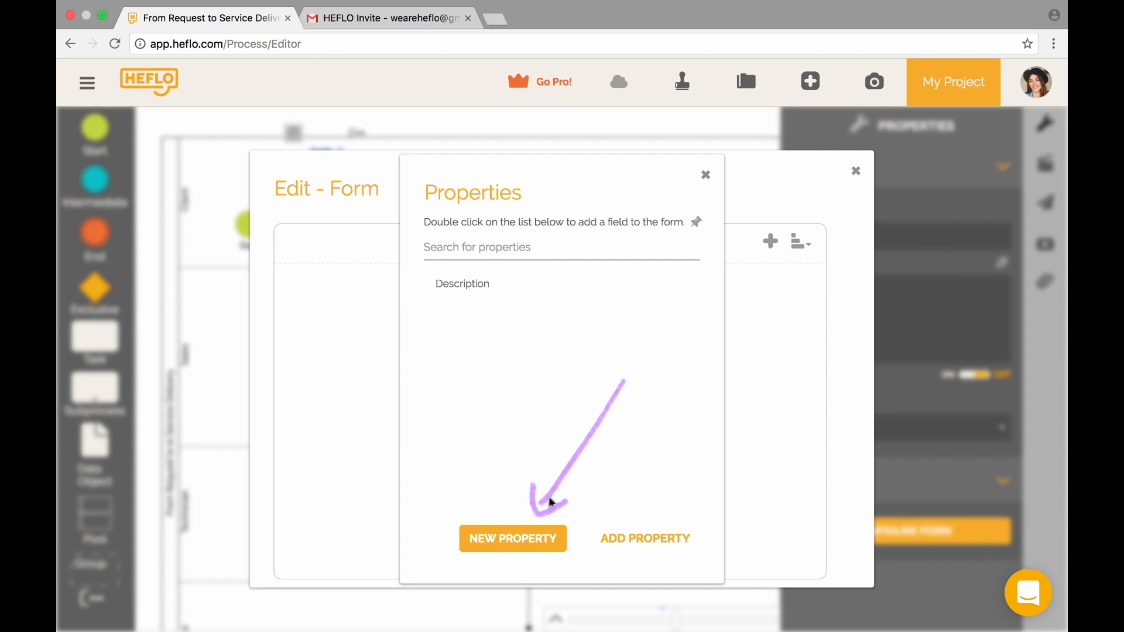
pyautogui.click(547, 552)
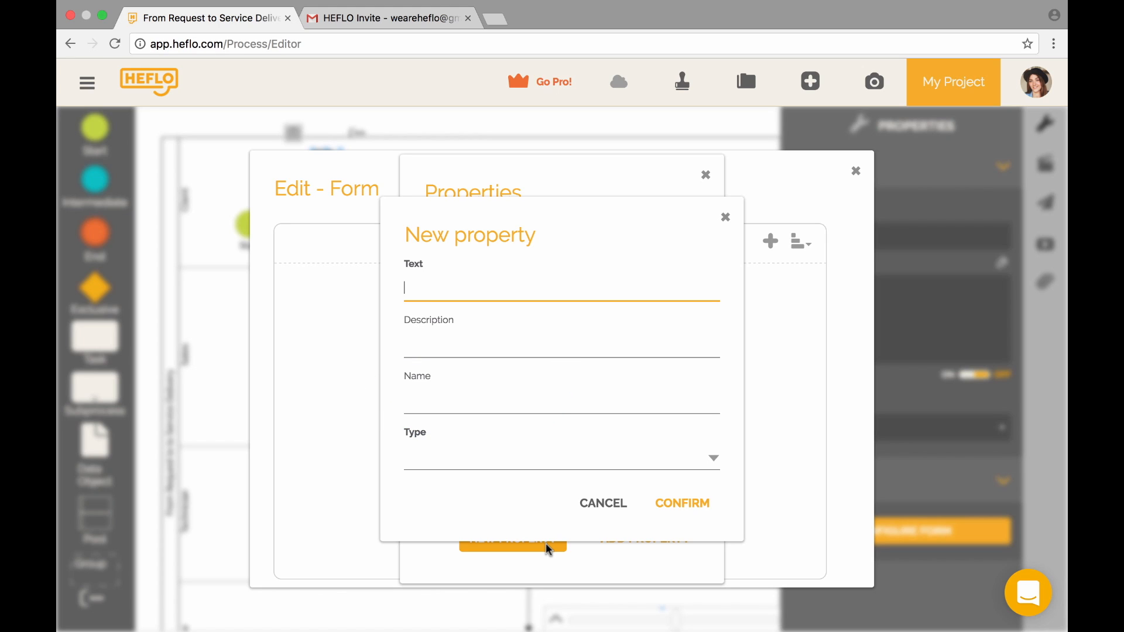
pyautogui.write('Request')
pyautogui.click(521, 449)
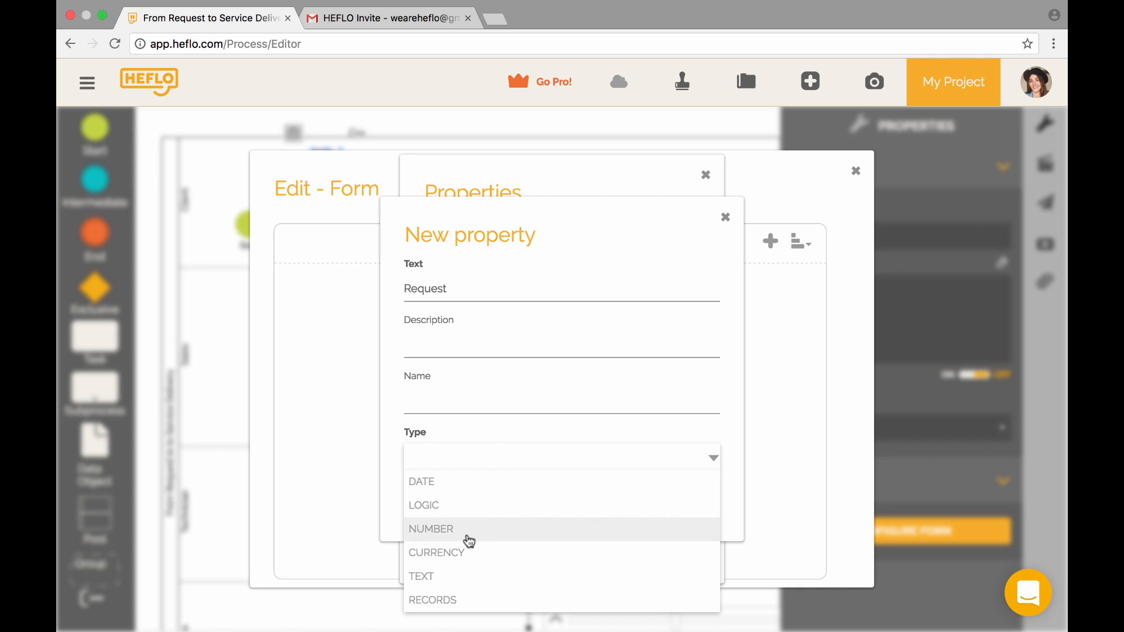
pyautogui.click(464, 579)
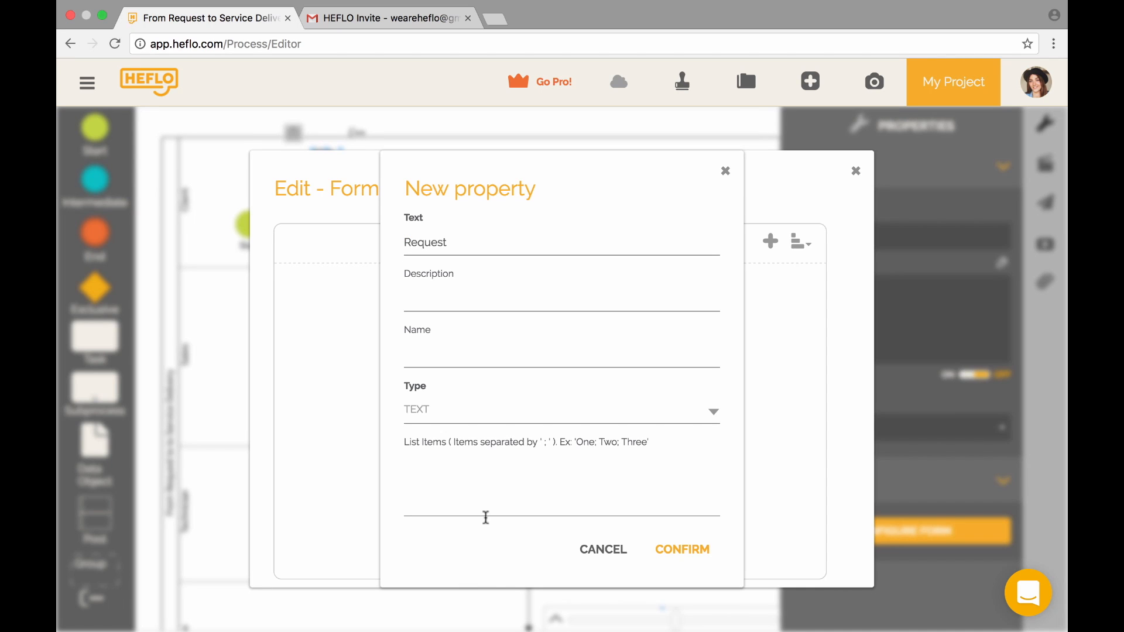
pyautogui.click(517, 485)
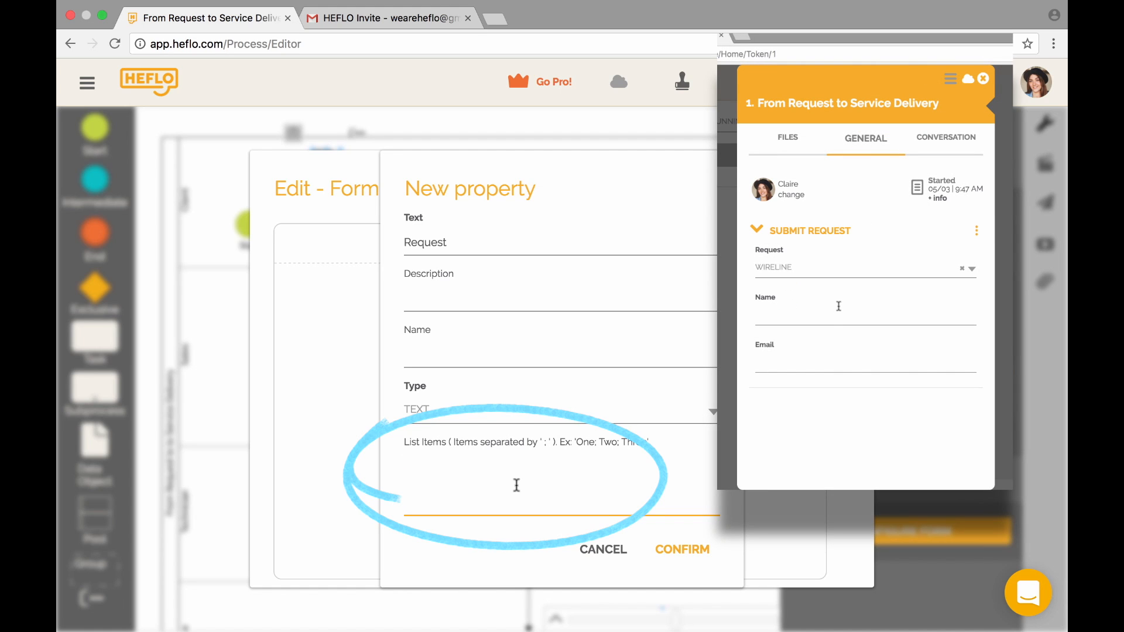
pyautogui.write('Internet')
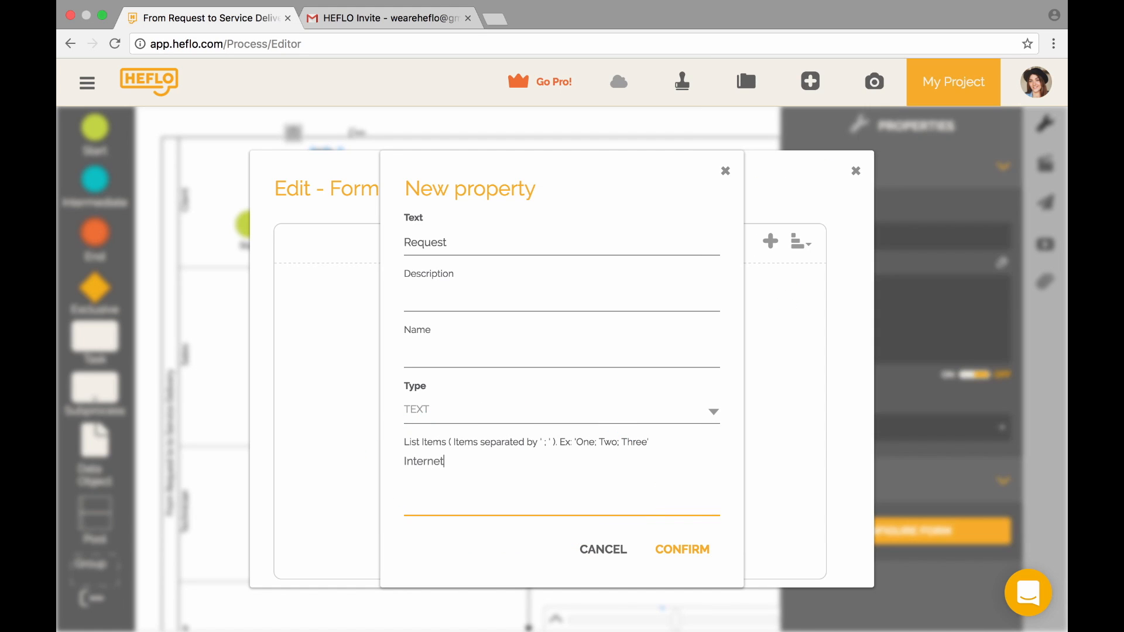
pyautogui.write(';Wireline;Wireless')
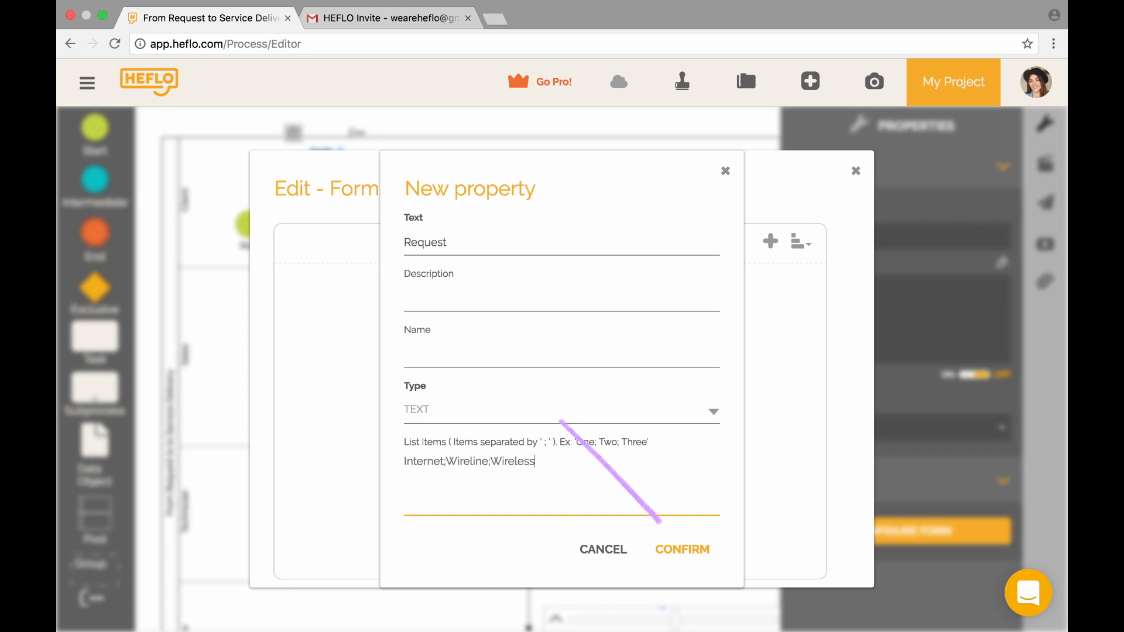
pyautogui.click(682, 549)
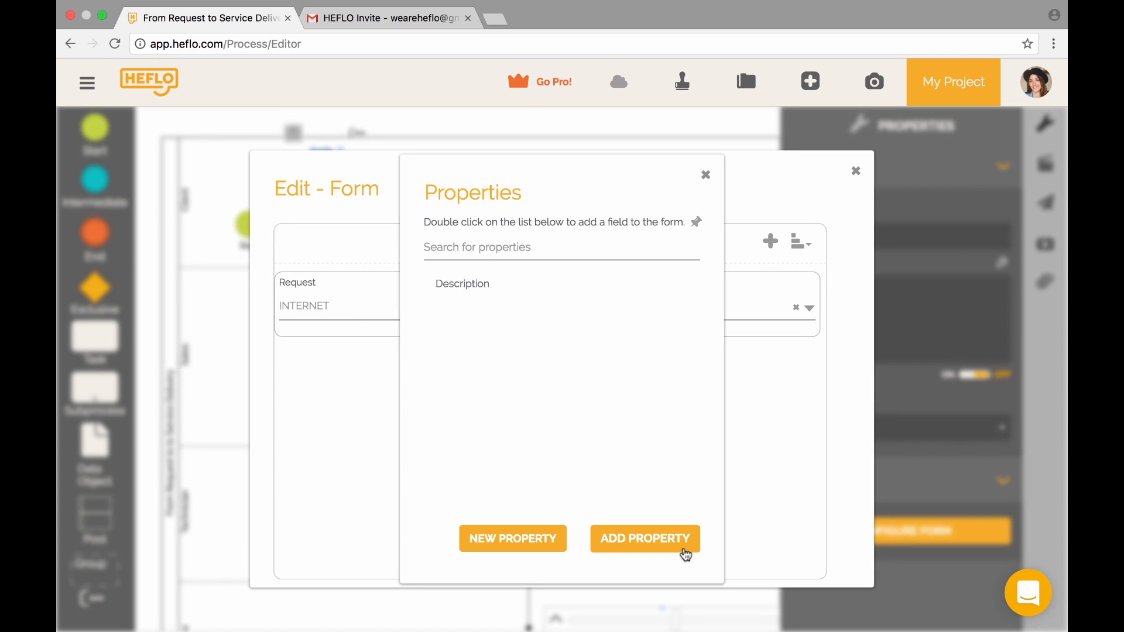
pyautogui.click(540, 543)
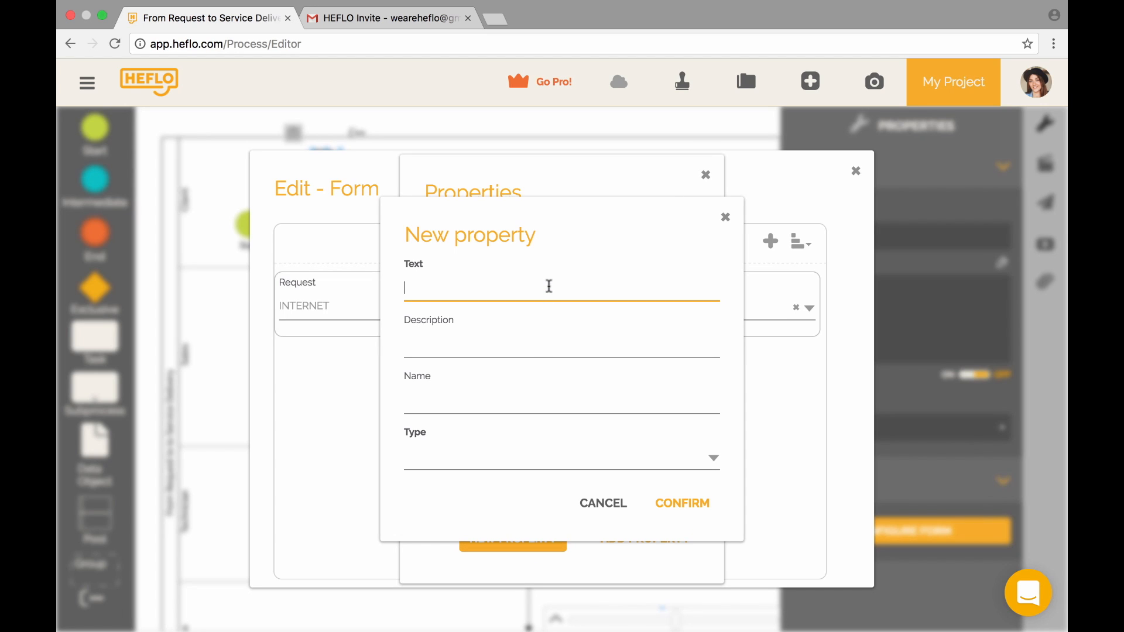
# - Add a 'Name' property of type TEXT with no list items
pyautogui.click(464, 458)
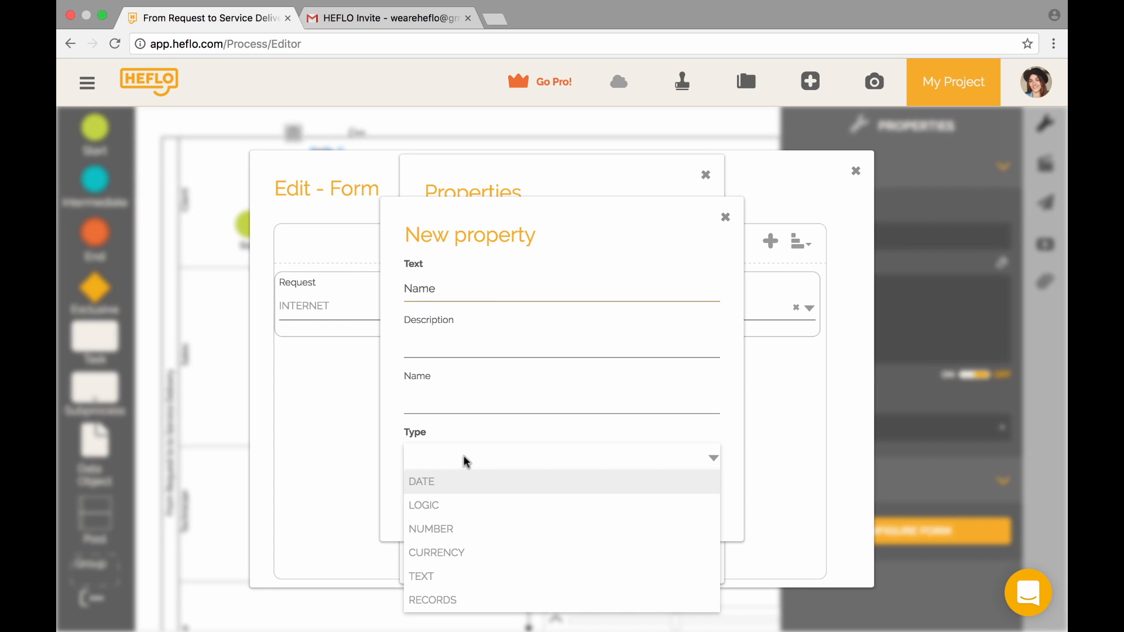
pyautogui.click(455, 574)
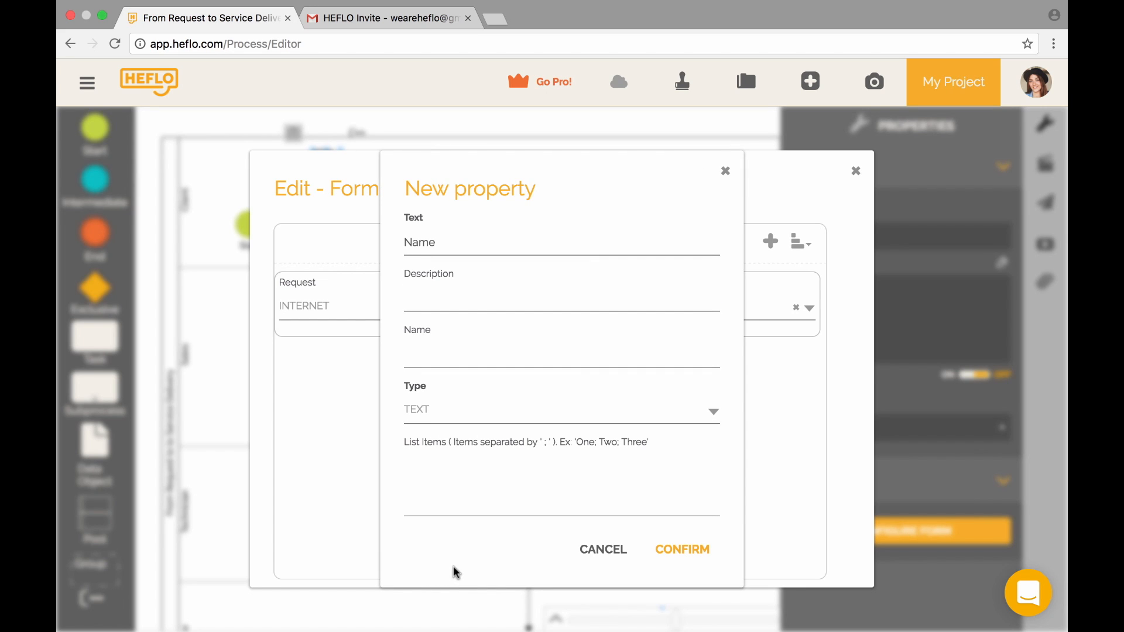
pyautogui.click(510, 473)
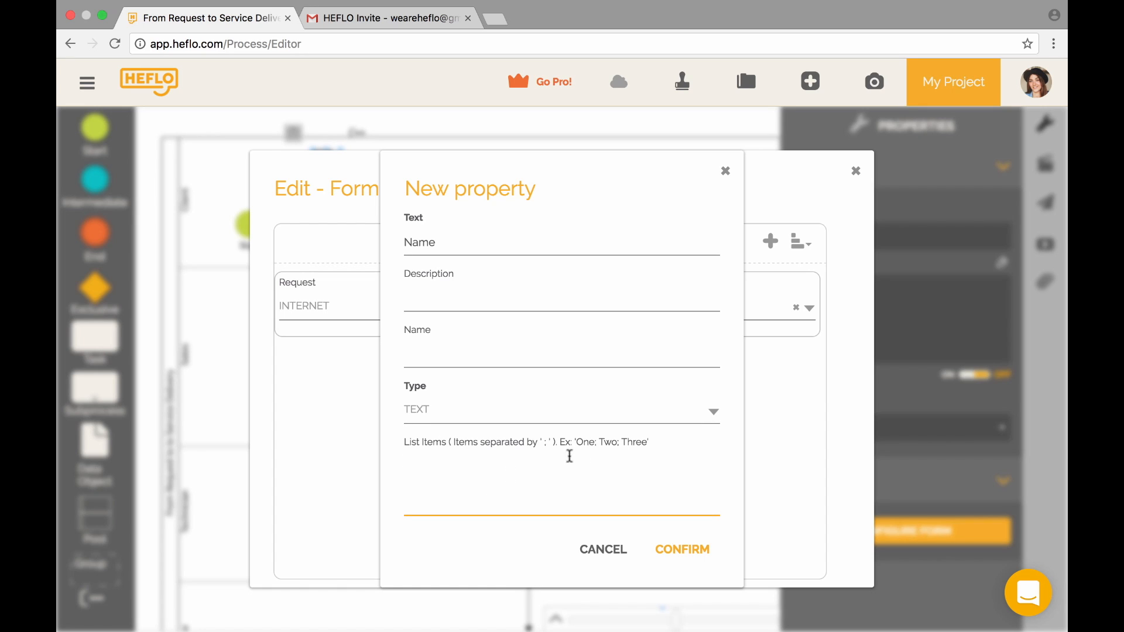
pyautogui.click(700, 558)
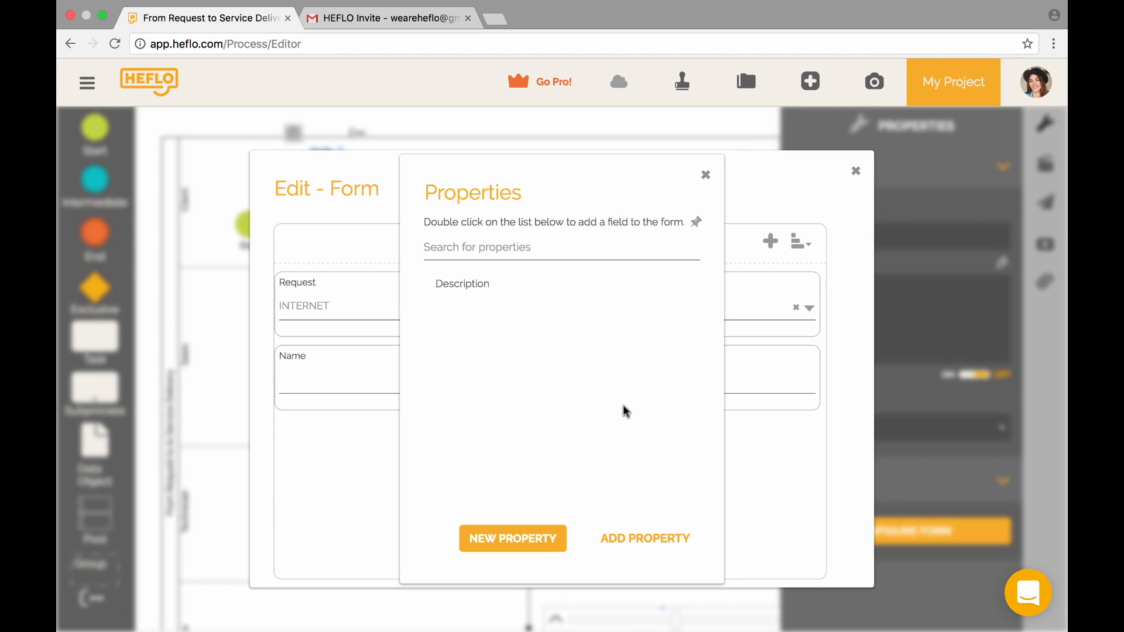
# - Add an 'Email' property of type TEXT to the form
pyautogui.click(540, 537)
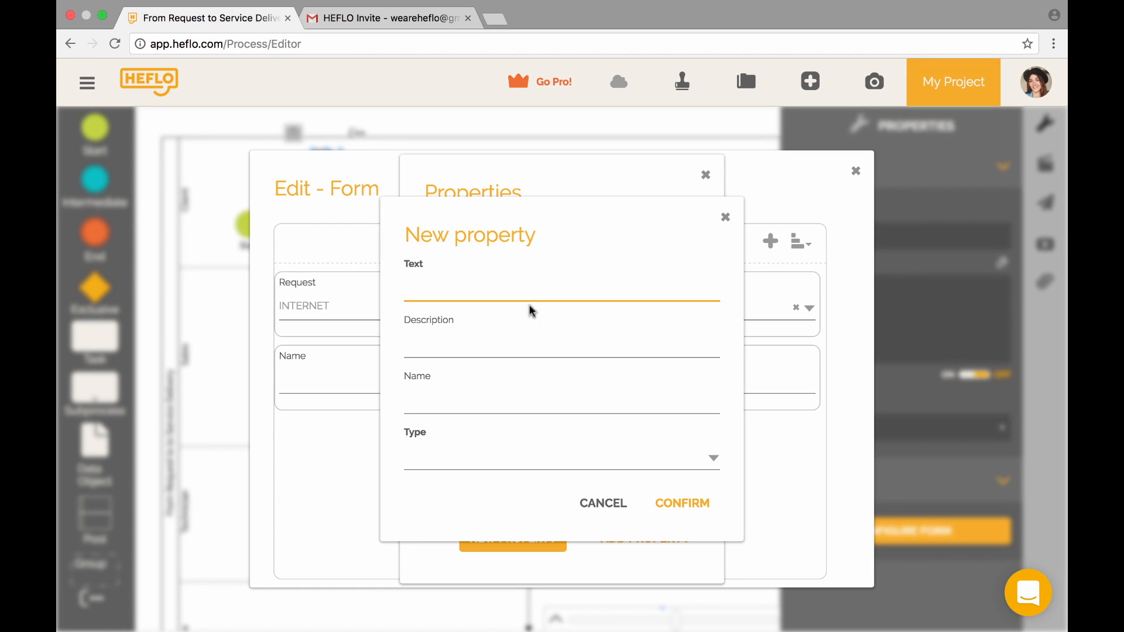
pyautogui.click(534, 286)
pyautogui.write('Email')
pyautogui.click(439, 457)
pyautogui.click(420, 576)
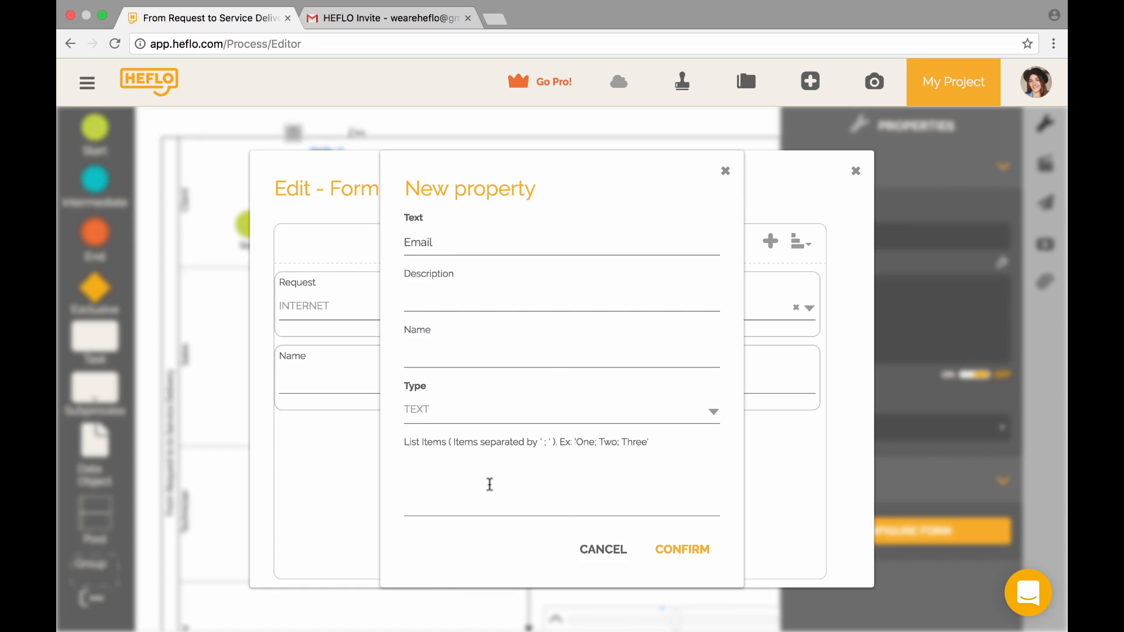
pyautogui.click(701, 542)
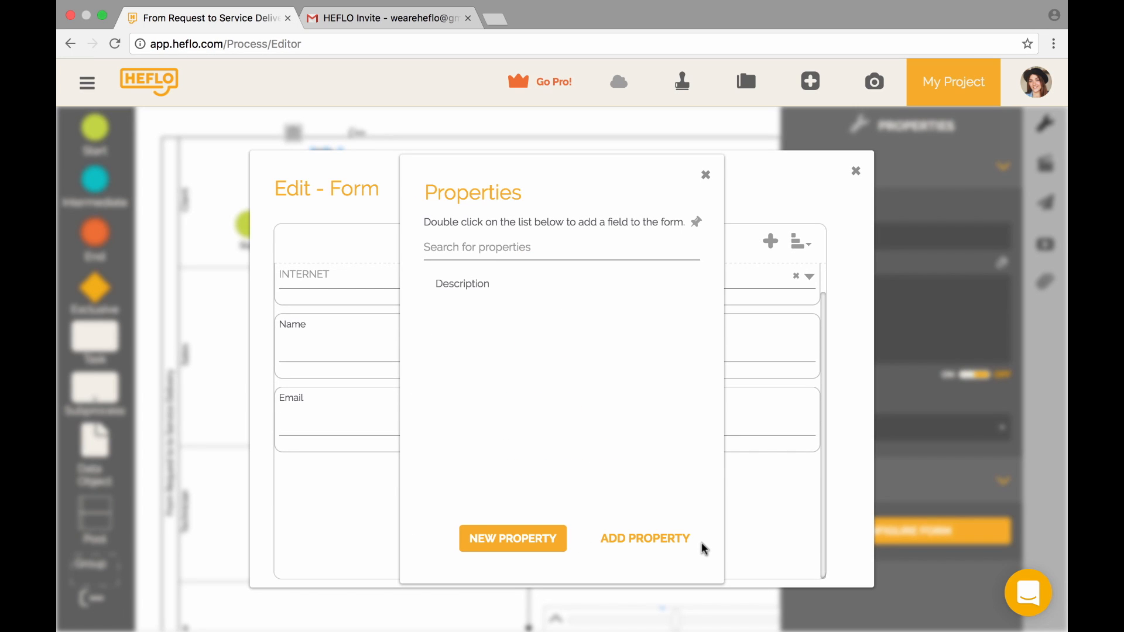
pyautogui.click(705, 175)
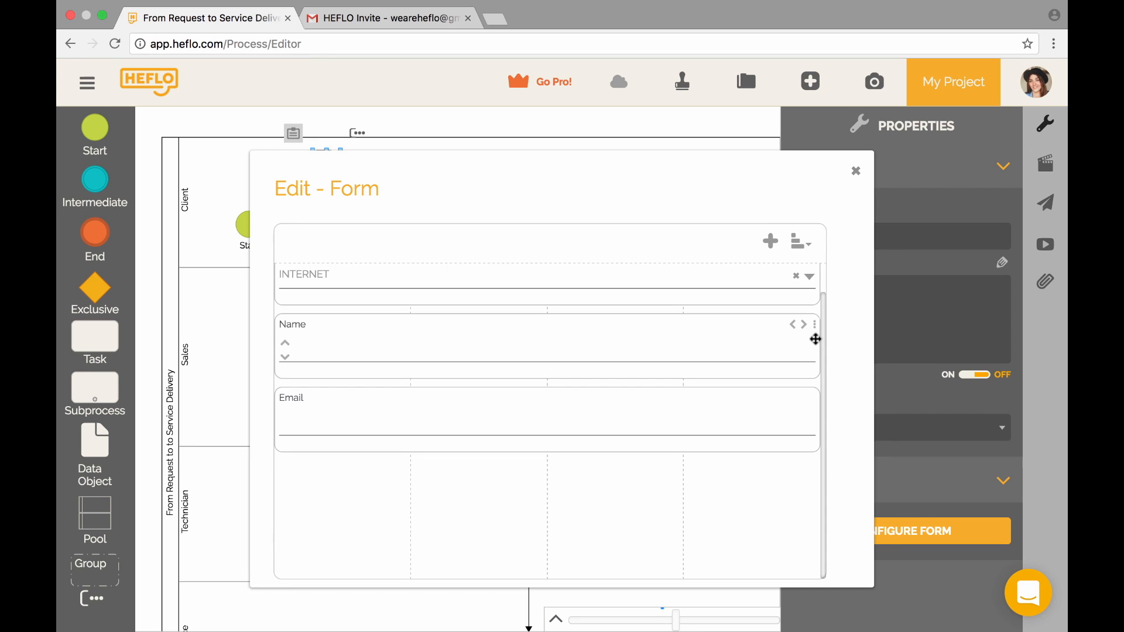
# - Mark the Request, Name and Email fields as required and close the form editor
pyautogui.click(816, 285)
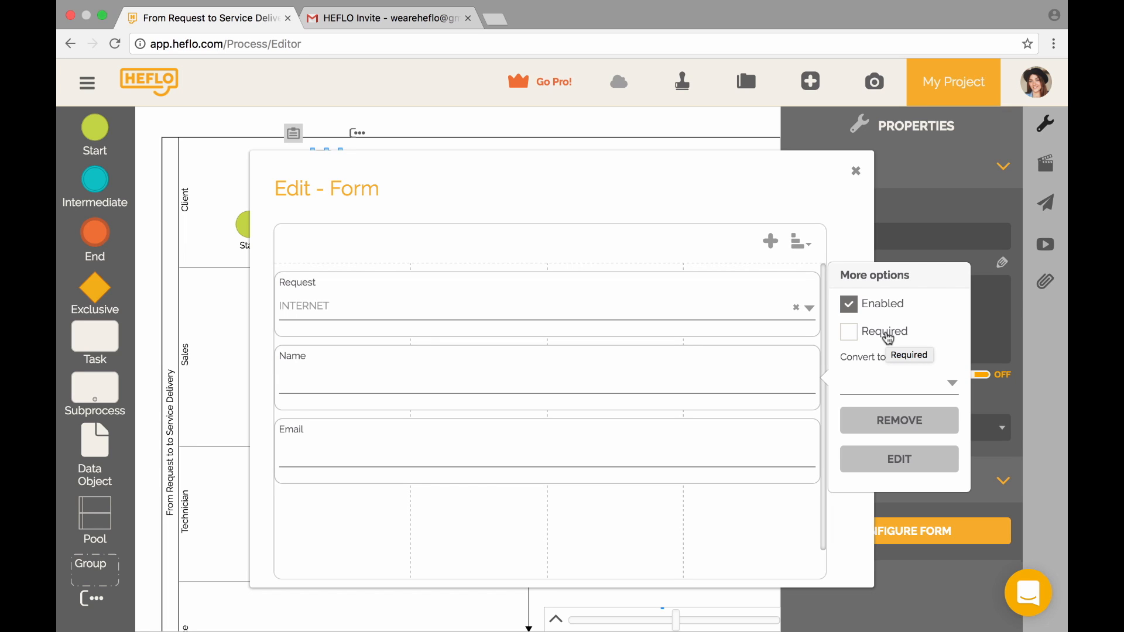
pyautogui.click(852, 337)
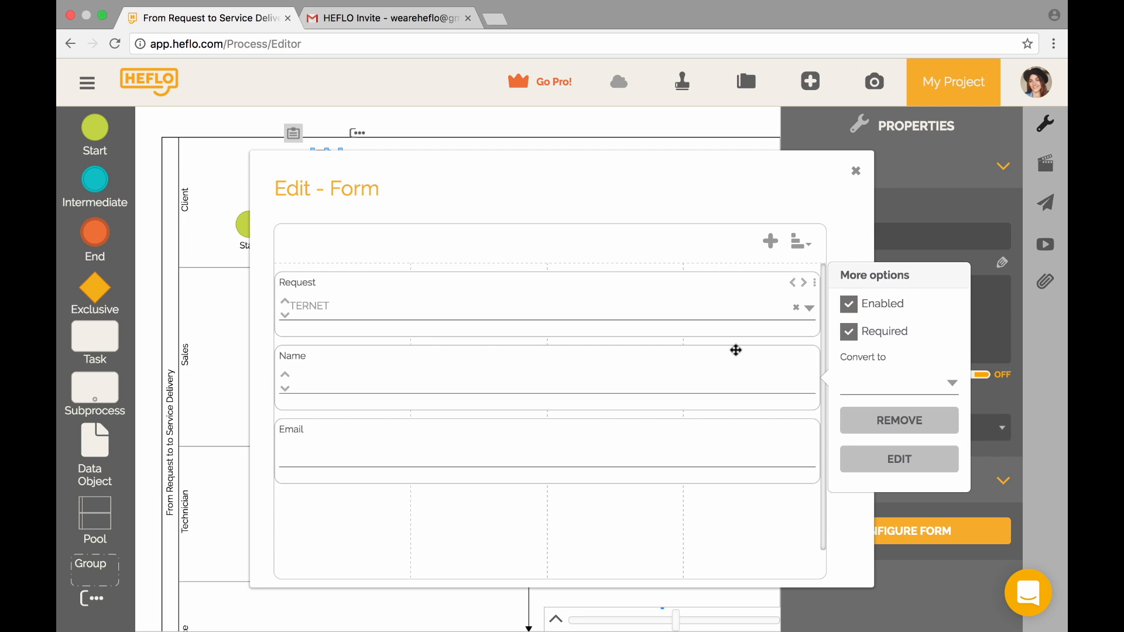
pyautogui.click(706, 357)
pyautogui.click(850, 405)
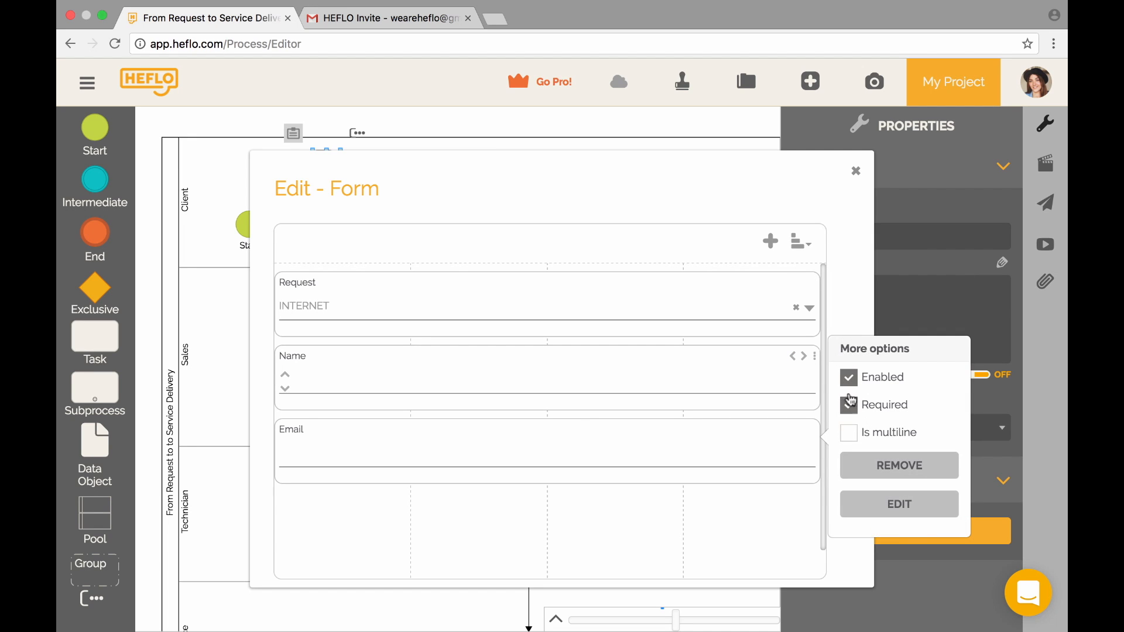
pyautogui.click(739, 442)
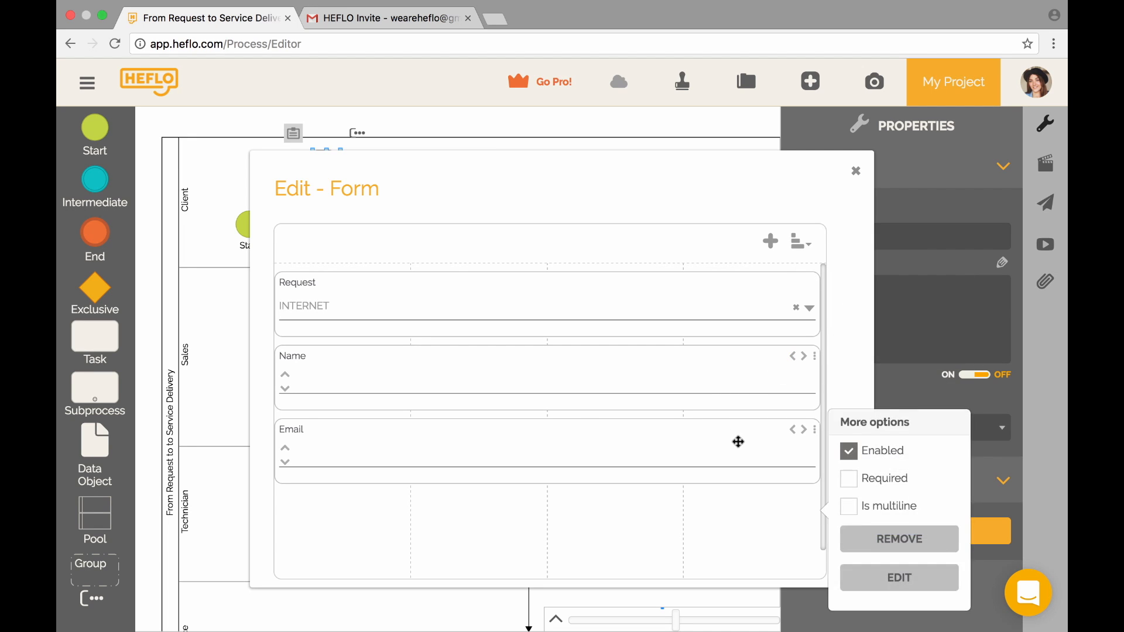
pyautogui.click(848, 476)
pyautogui.click(858, 175)
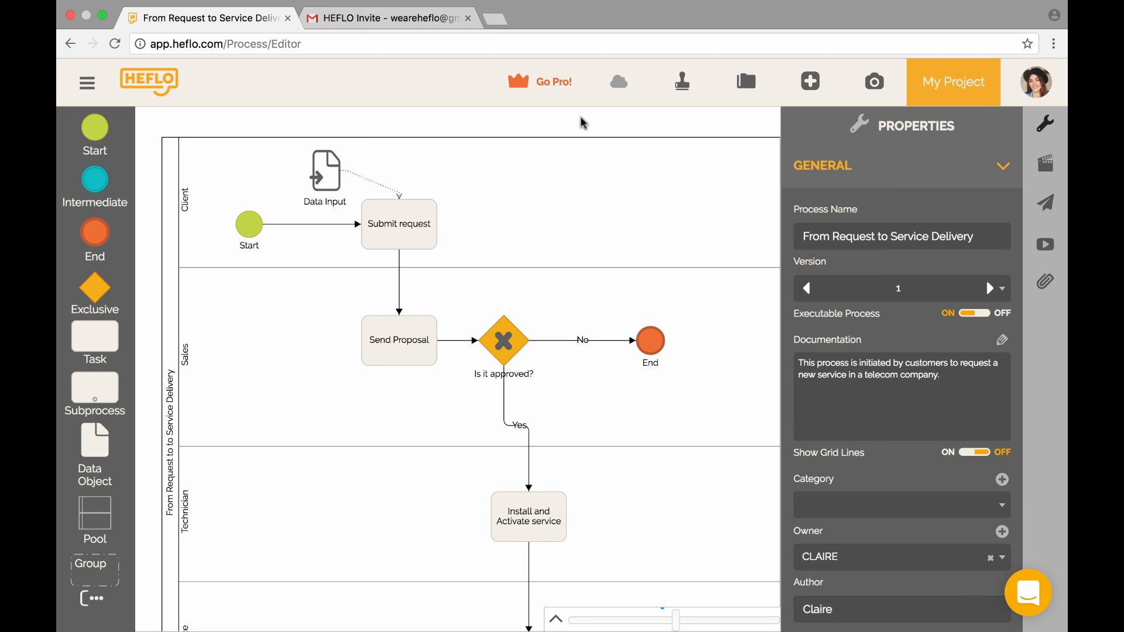
# - Create a Data Input linked to the Send Proposal task and open its form editor
pyautogui.click(402, 346)
pyautogui.moveTo(355, 298); pyautogui.dragTo(299, 352)
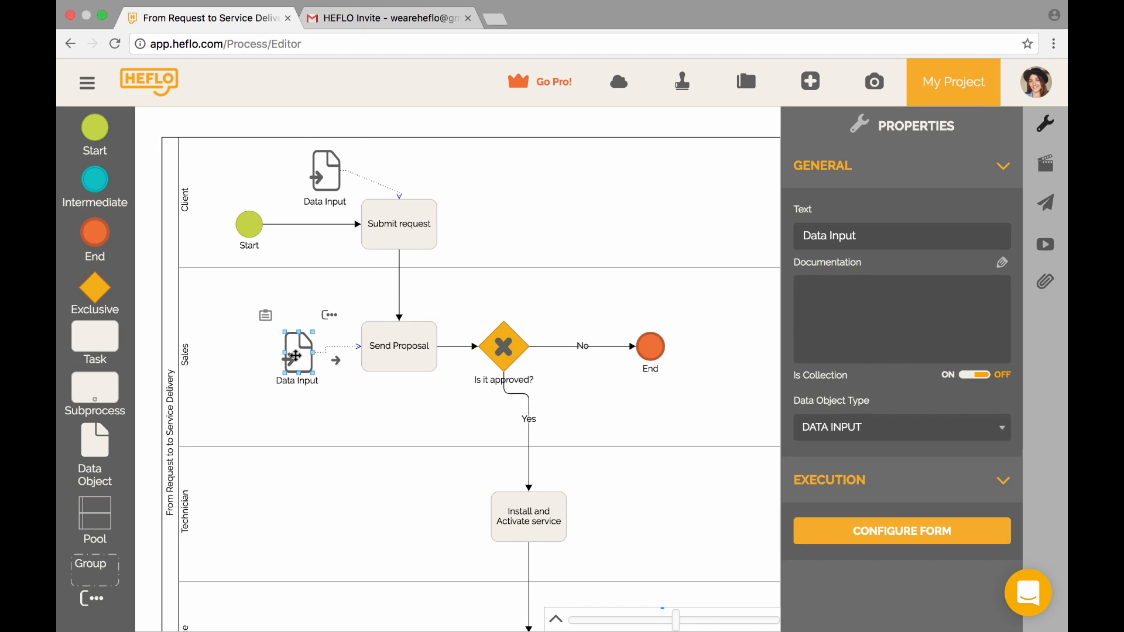
pyautogui.click(267, 317)
# - Add a CURRENCY field 'Final price' to the form and close it
pyautogui.click(772, 241)
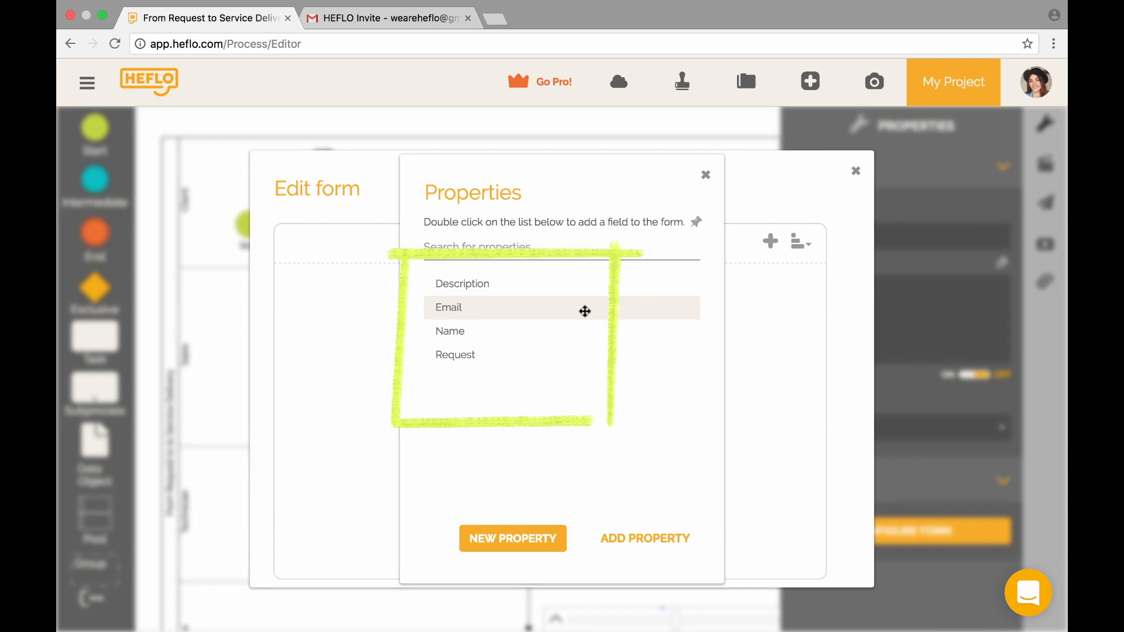
pyautogui.click(532, 550)
pyautogui.write('Final price')
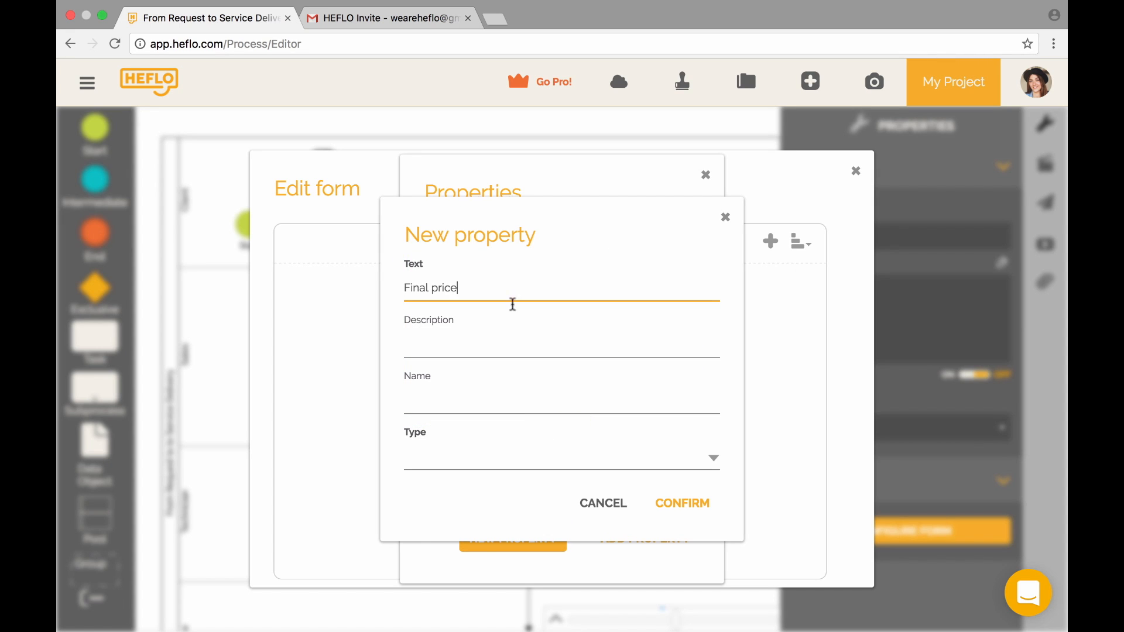
pyautogui.click(463, 460)
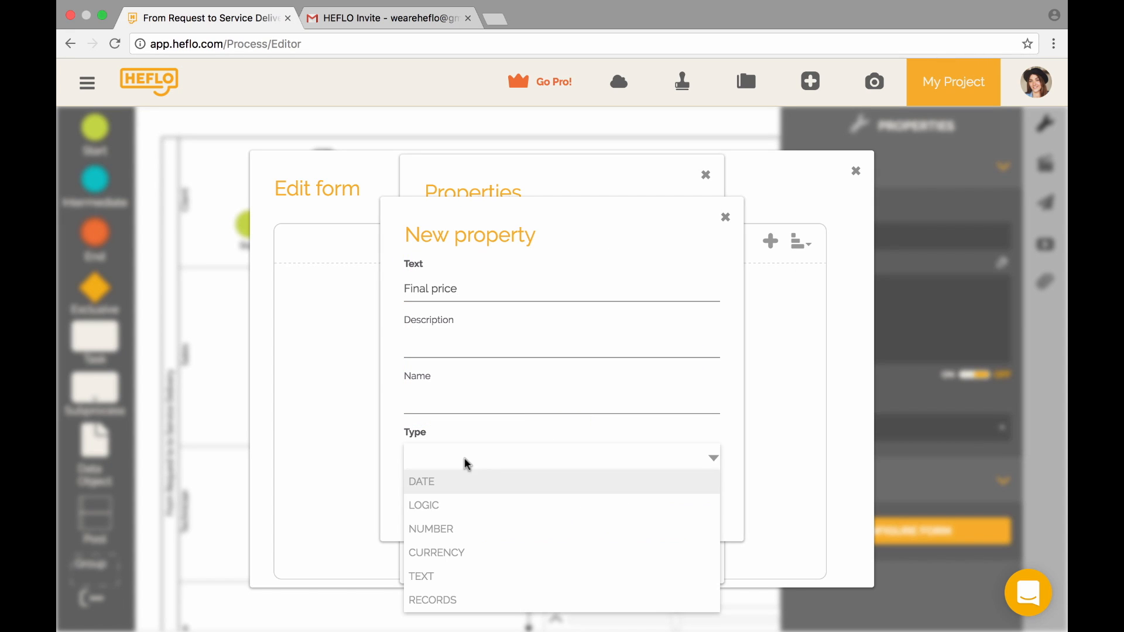
pyautogui.click(506, 561)
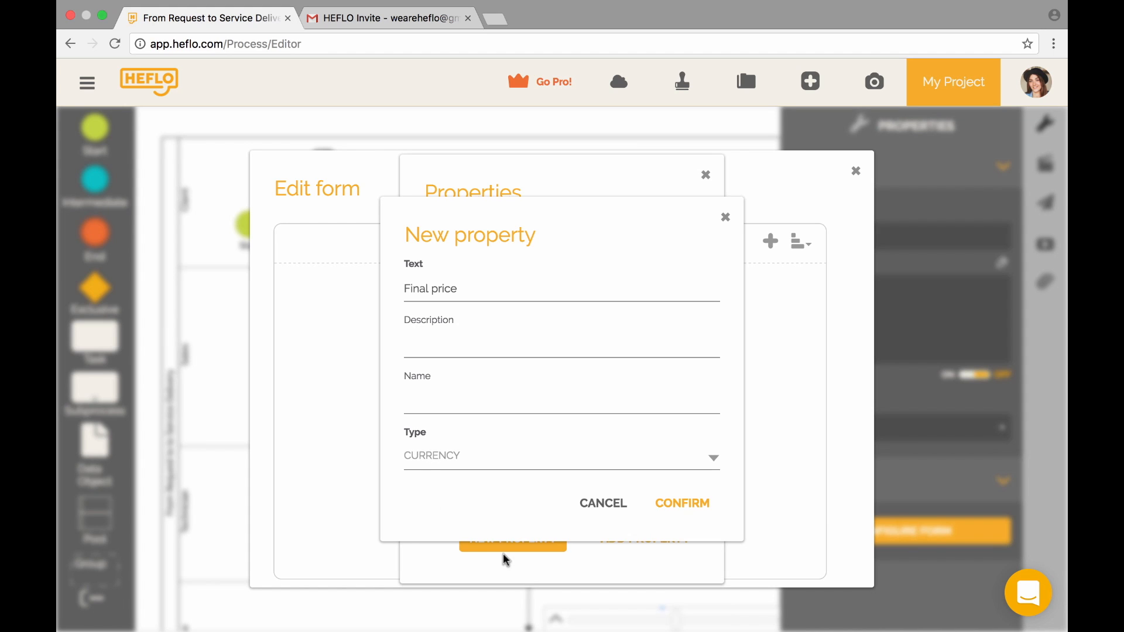
pyautogui.click(679, 502)
pyautogui.click(707, 177)
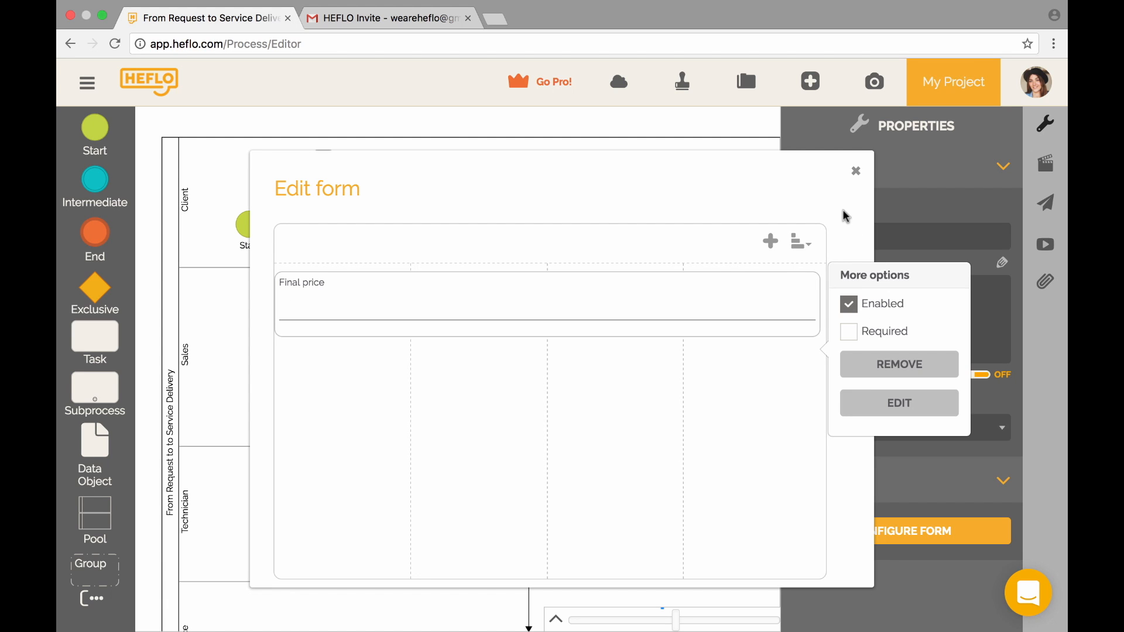
pyautogui.click(856, 171)
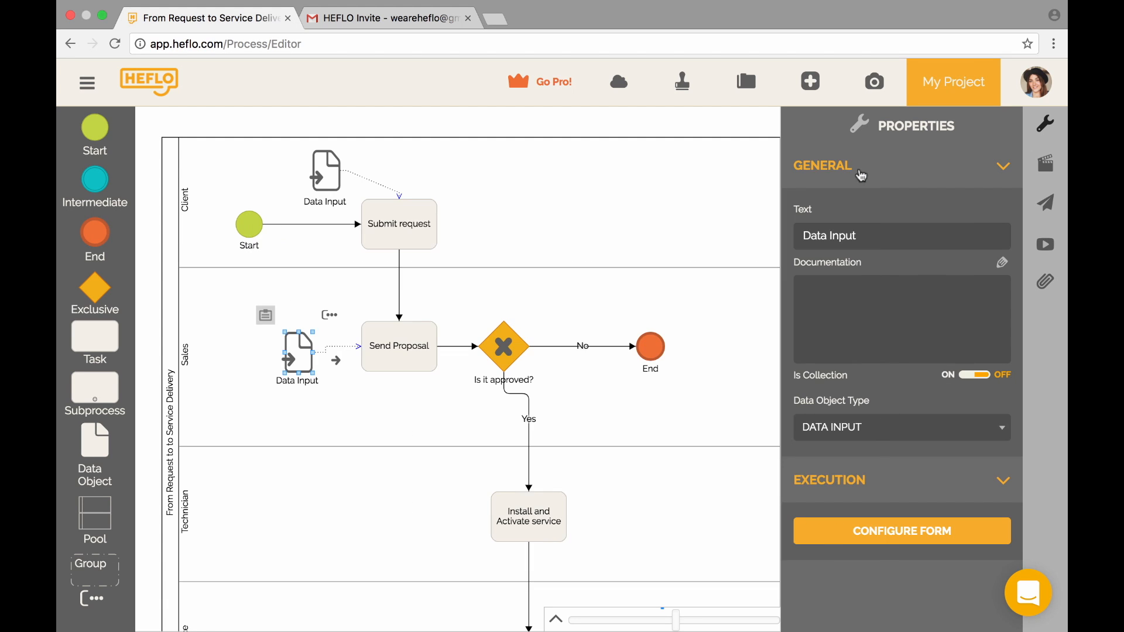
# - Create a Data Input beside the Install and Activate service task and open its form
pyautogui.scroll(-3, 467, 499)
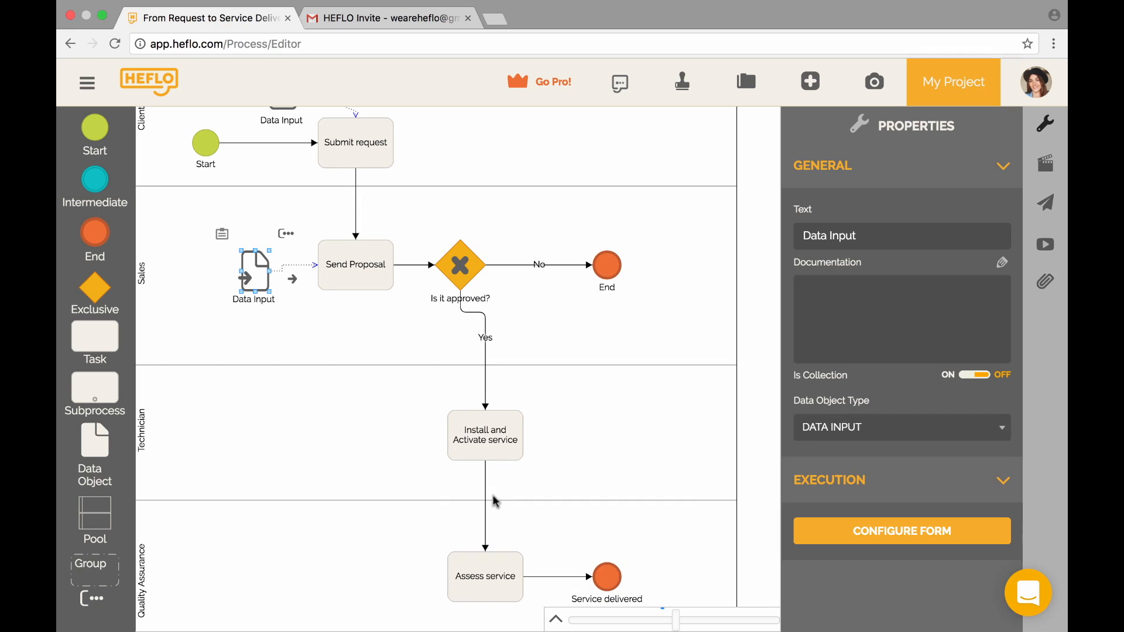
pyautogui.click(491, 439)
pyautogui.moveTo(440, 393); pyautogui.dragTo(394, 420)
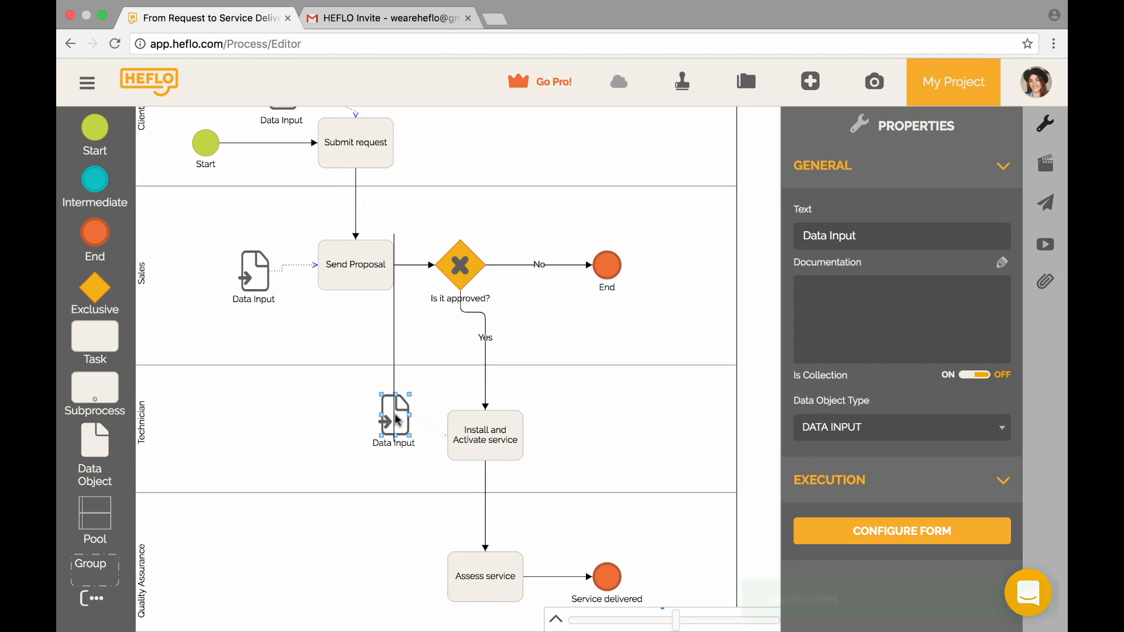
pyautogui.doubleClick(394, 420)
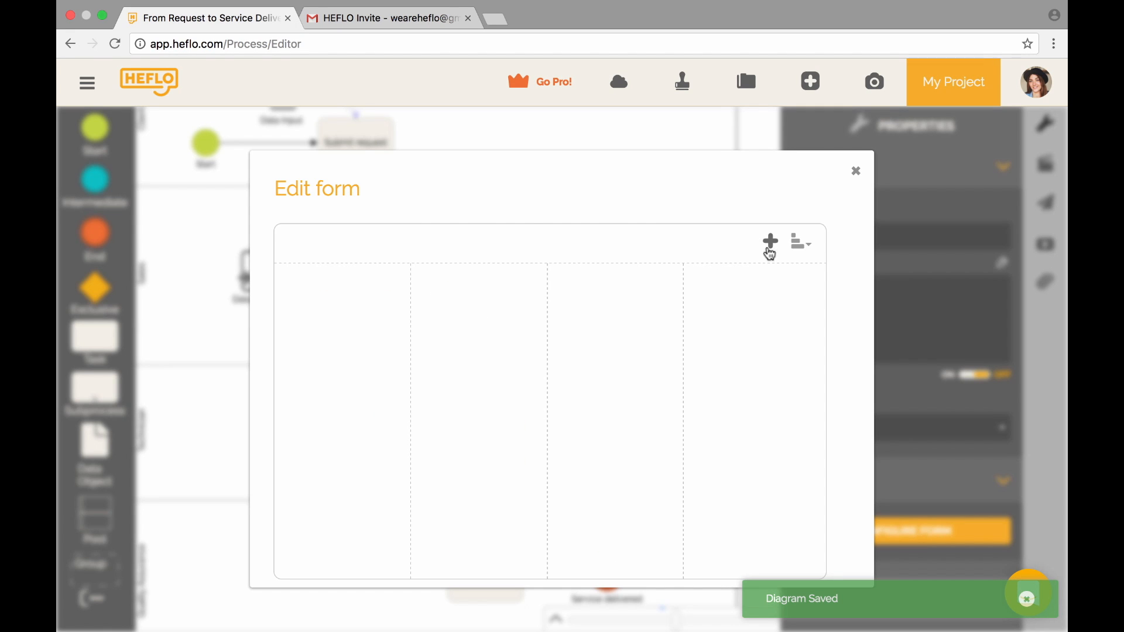
# - Add a required, multiline TEXT field 'Solution' to the form and close it
pyautogui.click(770, 247)
pyautogui.click(513, 537)
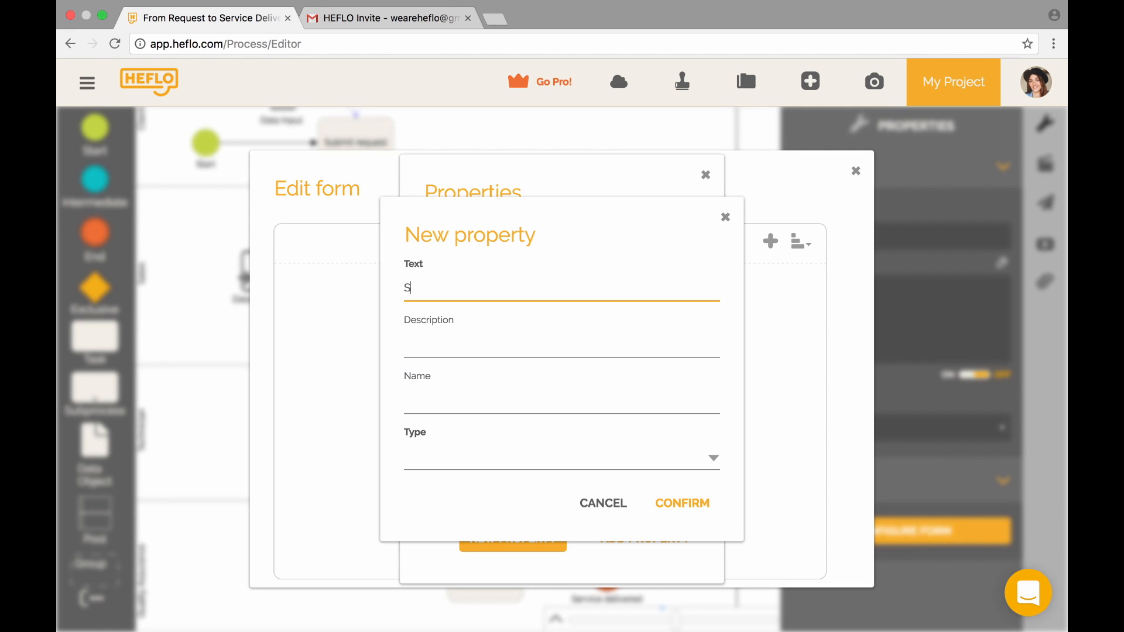
pyautogui.click(434, 459)
pyautogui.click(456, 575)
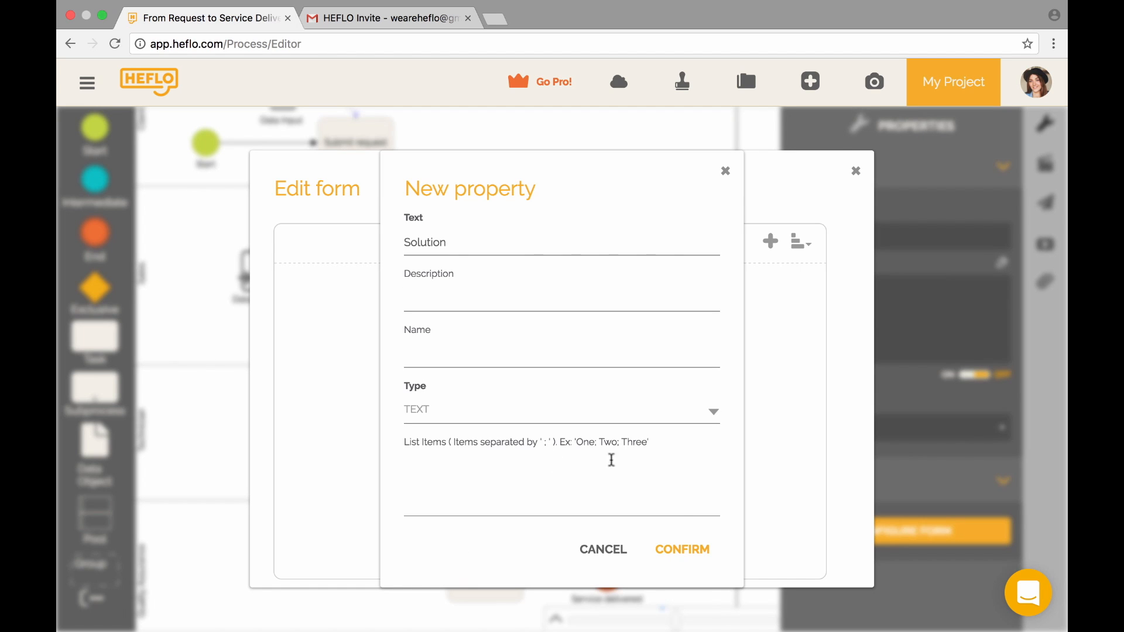
pyautogui.click(688, 548)
pyautogui.click(705, 174)
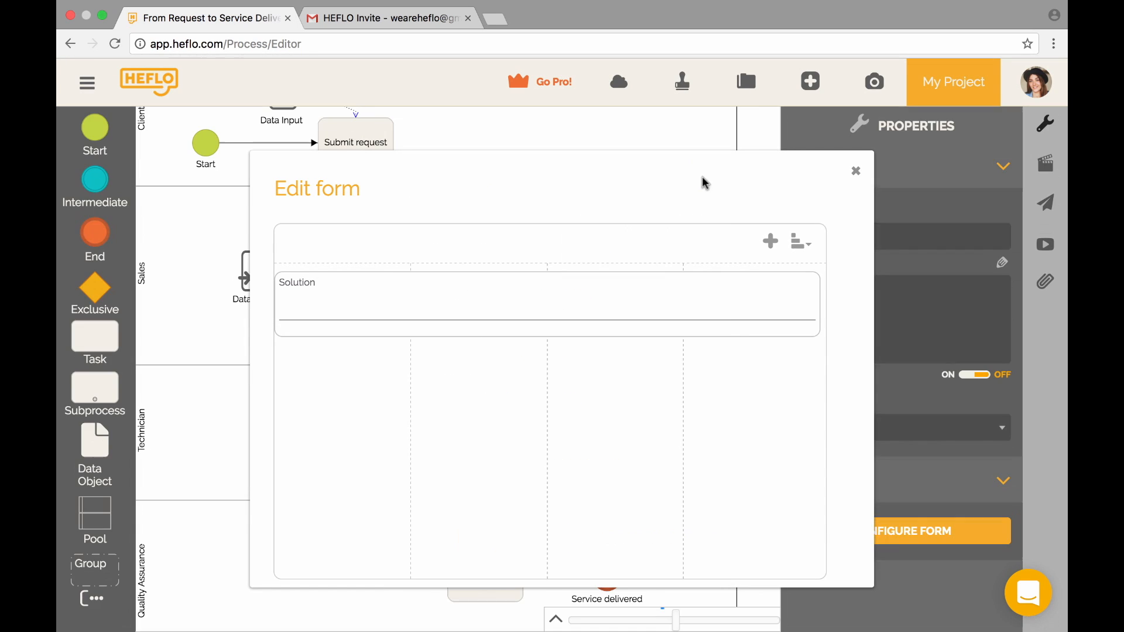
pyautogui.click(815, 284)
pyautogui.click(851, 337)
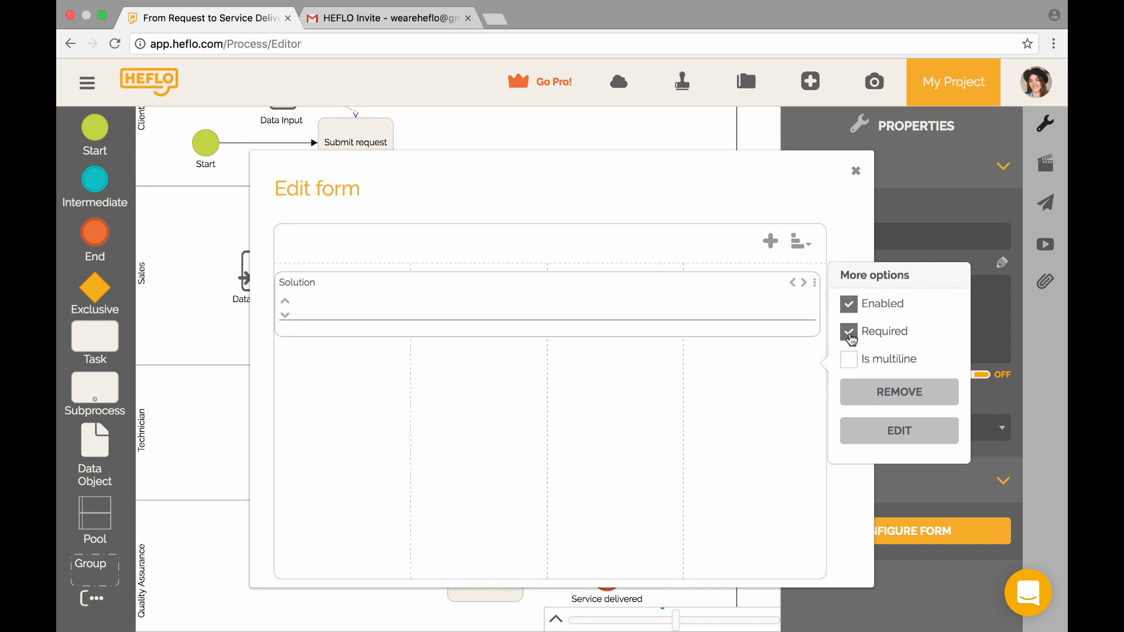
pyautogui.click(850, 363)
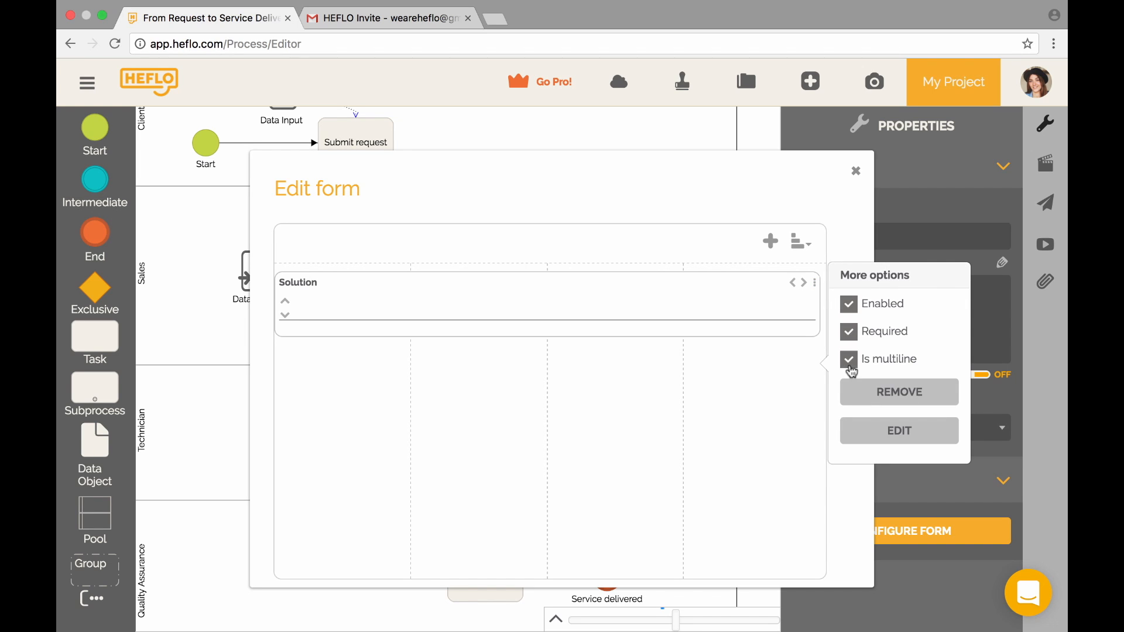
pyautogui.click(856, 171)
pyautogui.scroll(-4, 509, 469)
pyautogui.click(462, 495)
# - Create a data input to the left of Assess service and open its empty form
pyautogui.click(418, 451)
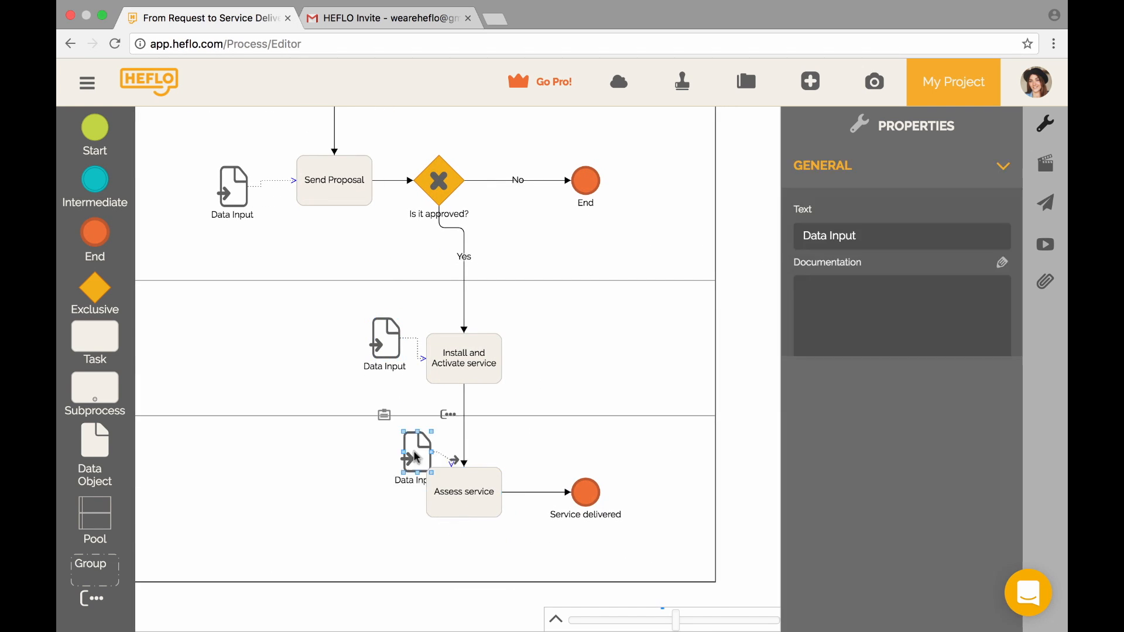
pyautogui.moveTo(416, 456); pyautogui.dragTo(334, 500)
pyautogui.click(307, 463)
# - Add a 'Customer Satisfaction' text property with list choices Satisfied, Unsatisfied and Unknown
pyautogui.click(770, 242)
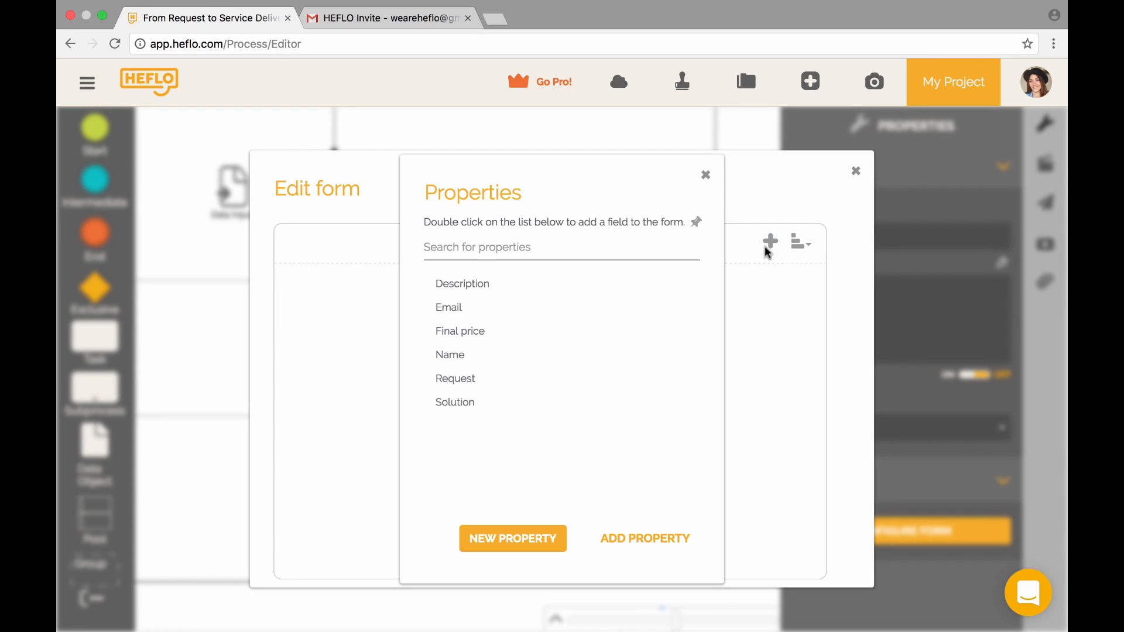
pyautogui.click(556, 546)
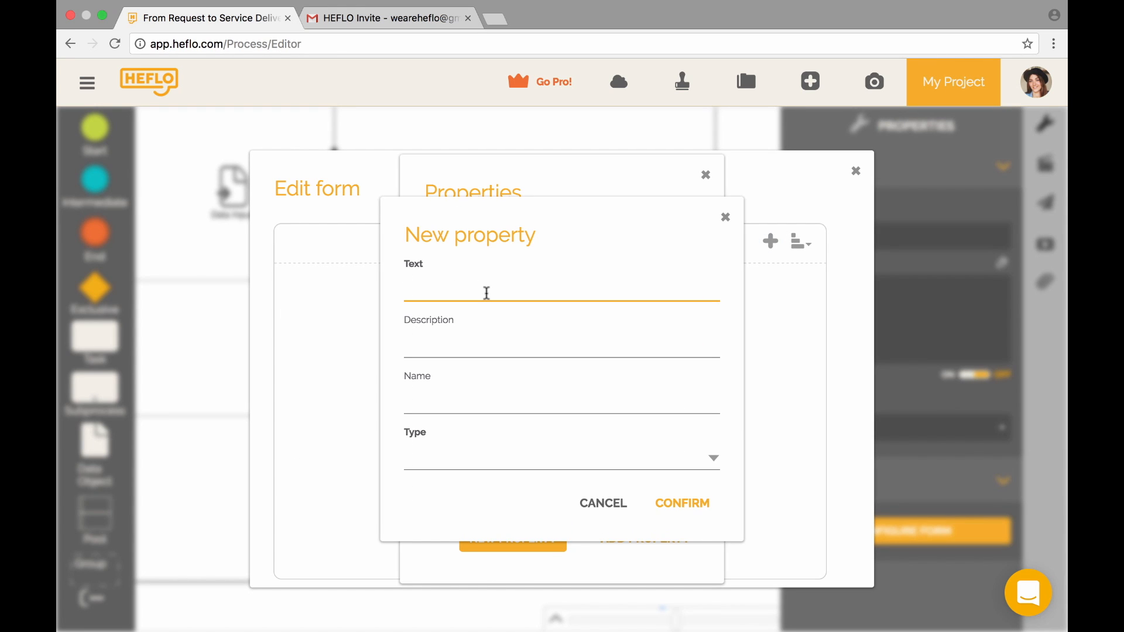
pyautogui.write('Customer Satisfaction')
pyautogui.click(533, 460)
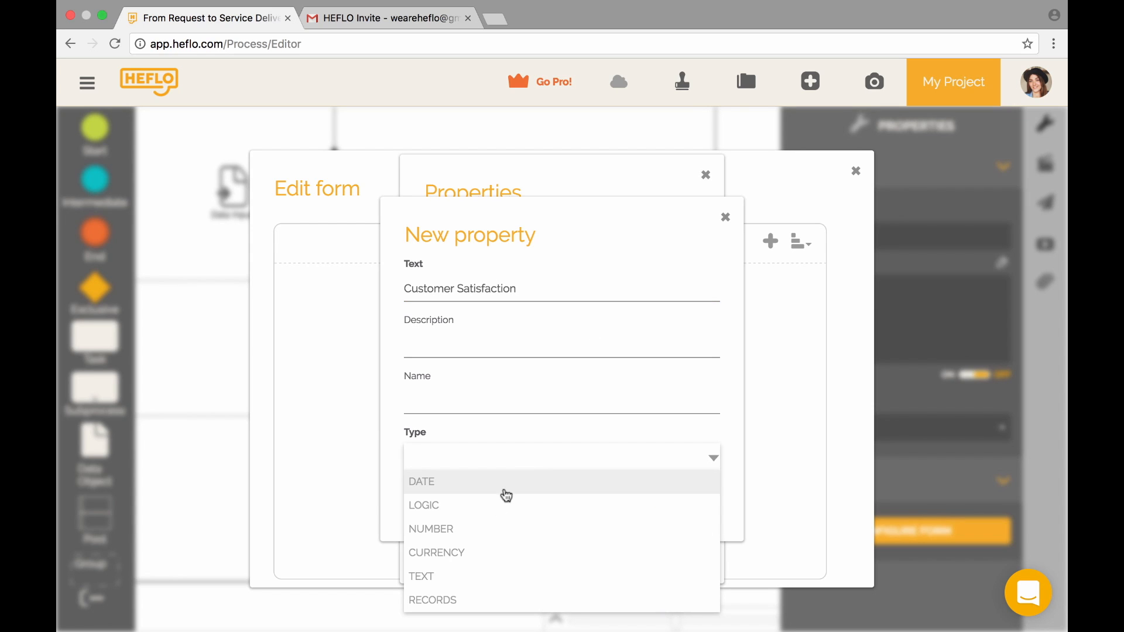
pyautogui.click(490, 576)
pyautogui.click(498, 475)
pyautogui.write('Satis')
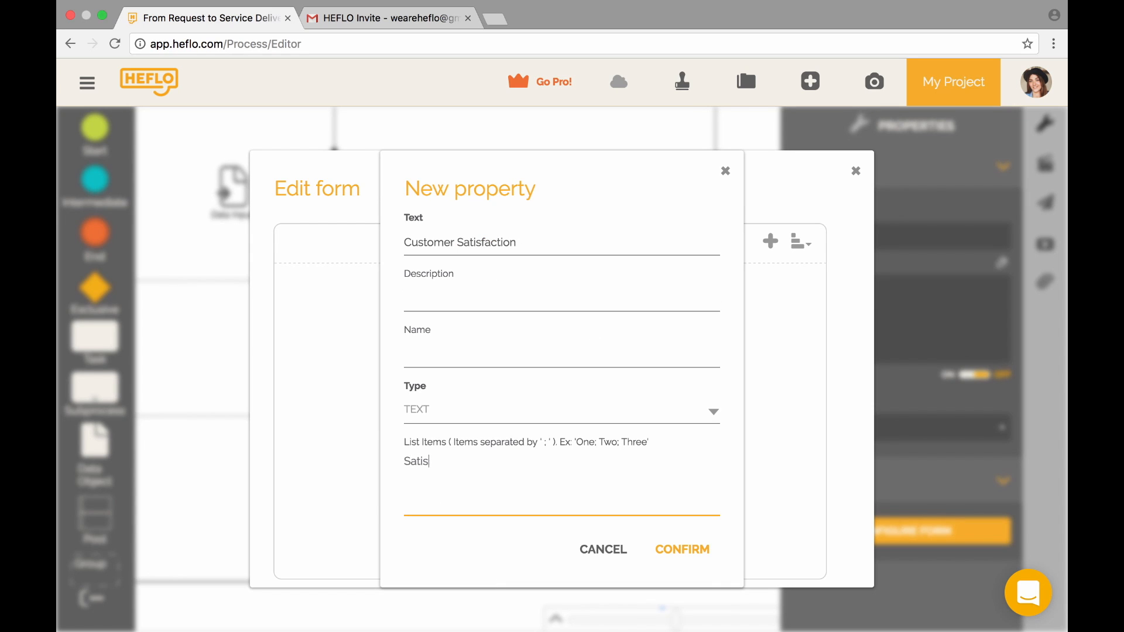
pyautogui.write('fied;Unsatisfied;Unknown')
pyautogui.click(683, 556)
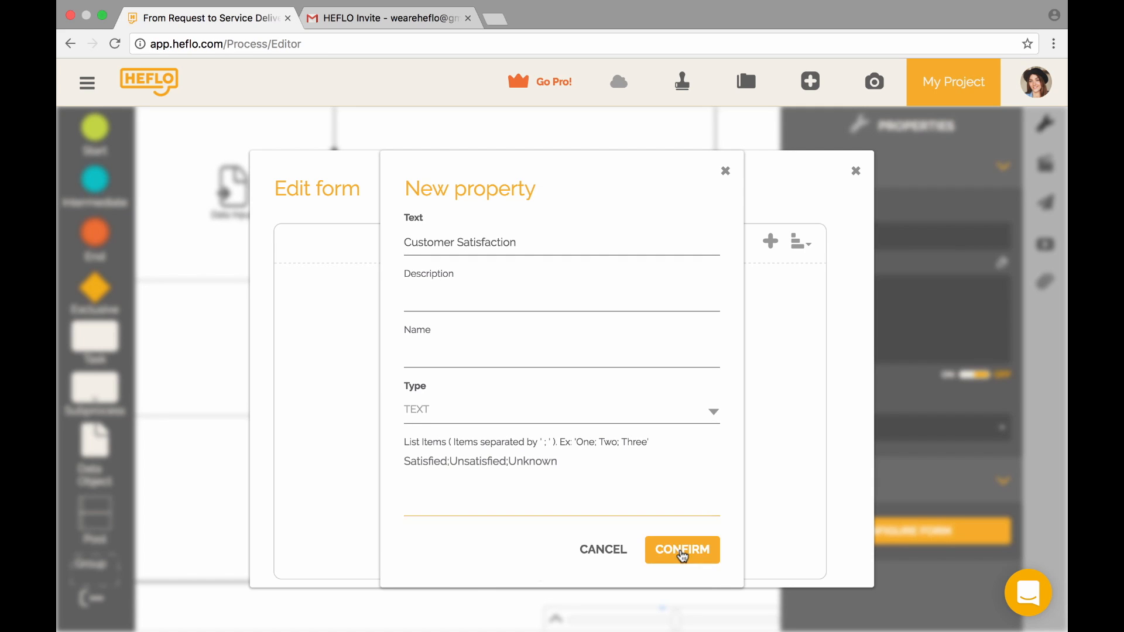
pyautogui.click(708, 171)
# - Make Customer Satisfaction required and close the form to return to the diagram
pyautogui.click(814, 283)
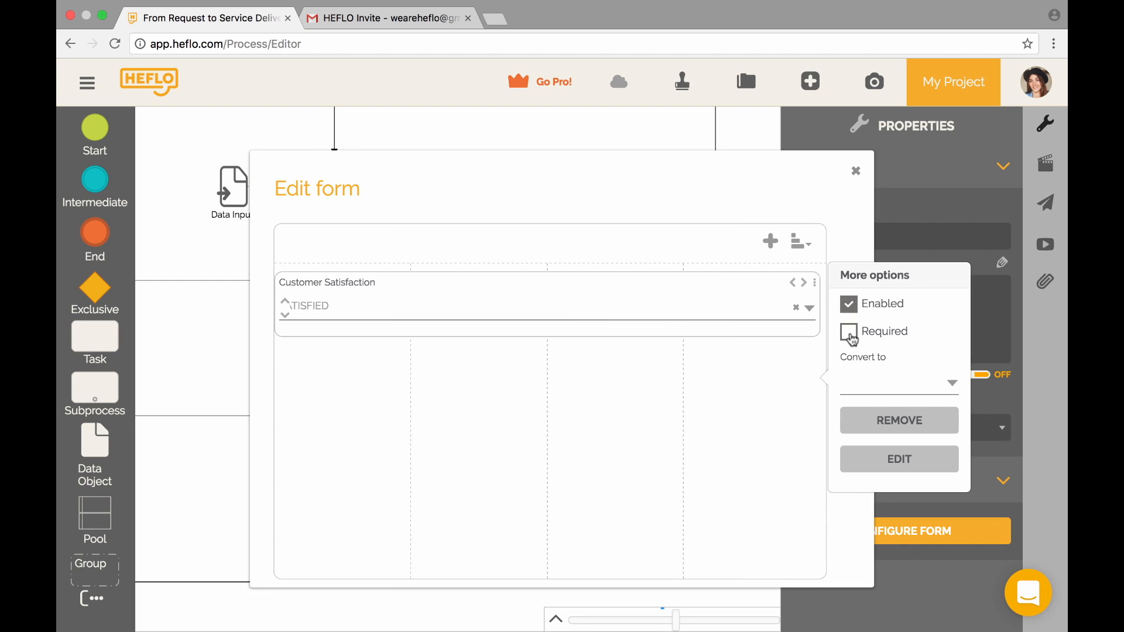
pyautogui.click(849, 332)
pyautogui.click(853, 244)
pyautogui.click(856, 171)
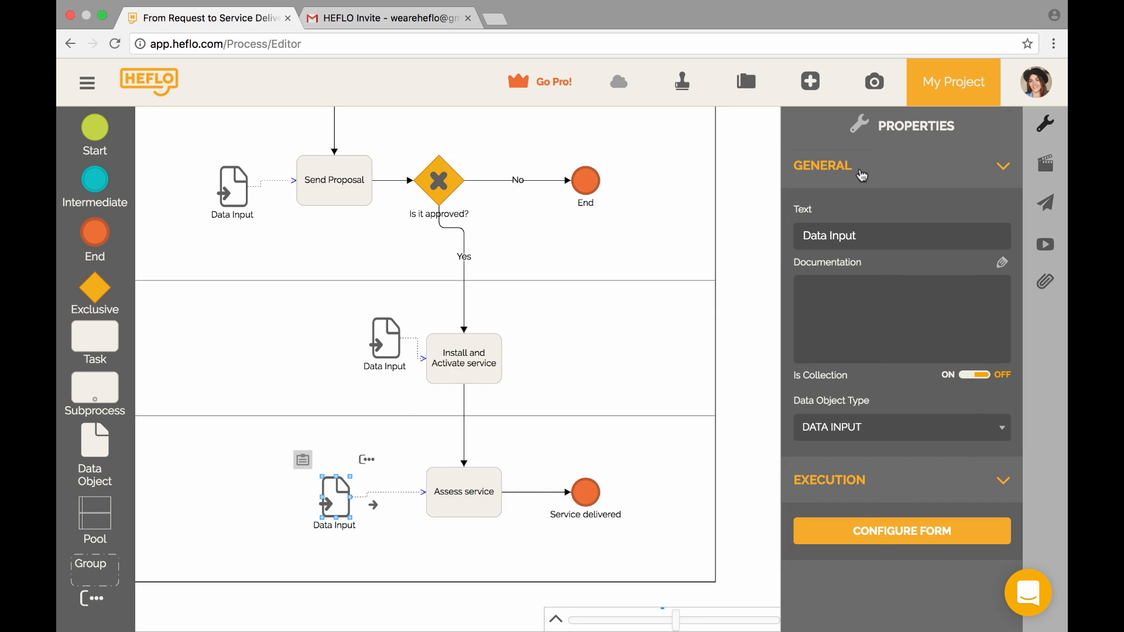
pyautogui.click(728, 237)
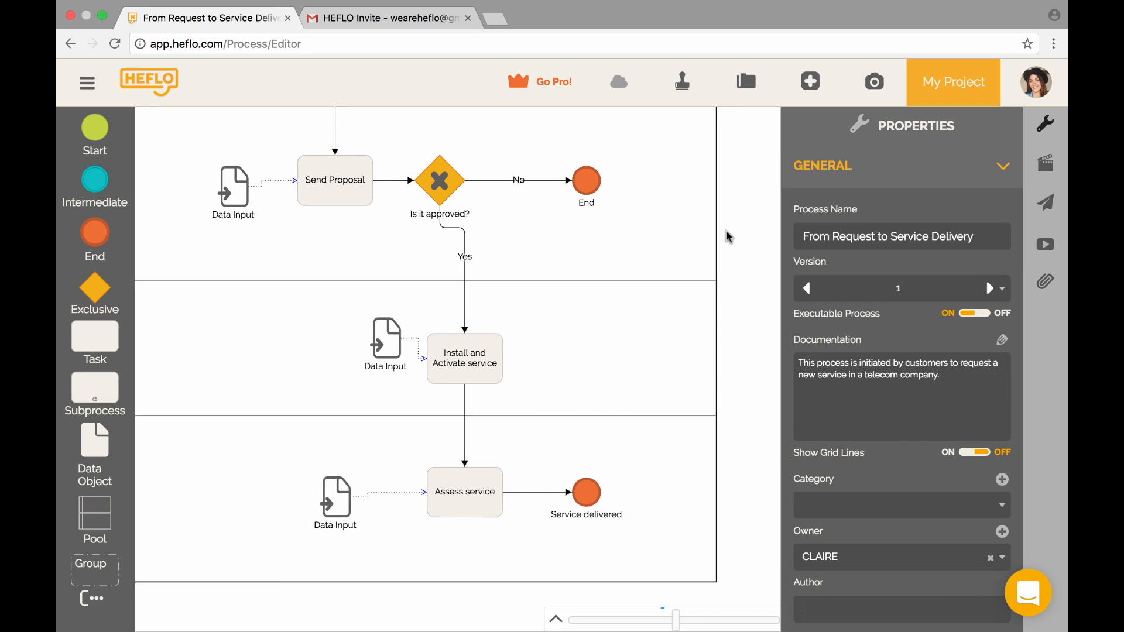
# - Validate the process, dismiss the 'There's nothing pending' result, and show the lifecycle actions
pyautogui.scroll(1, 728, 237)
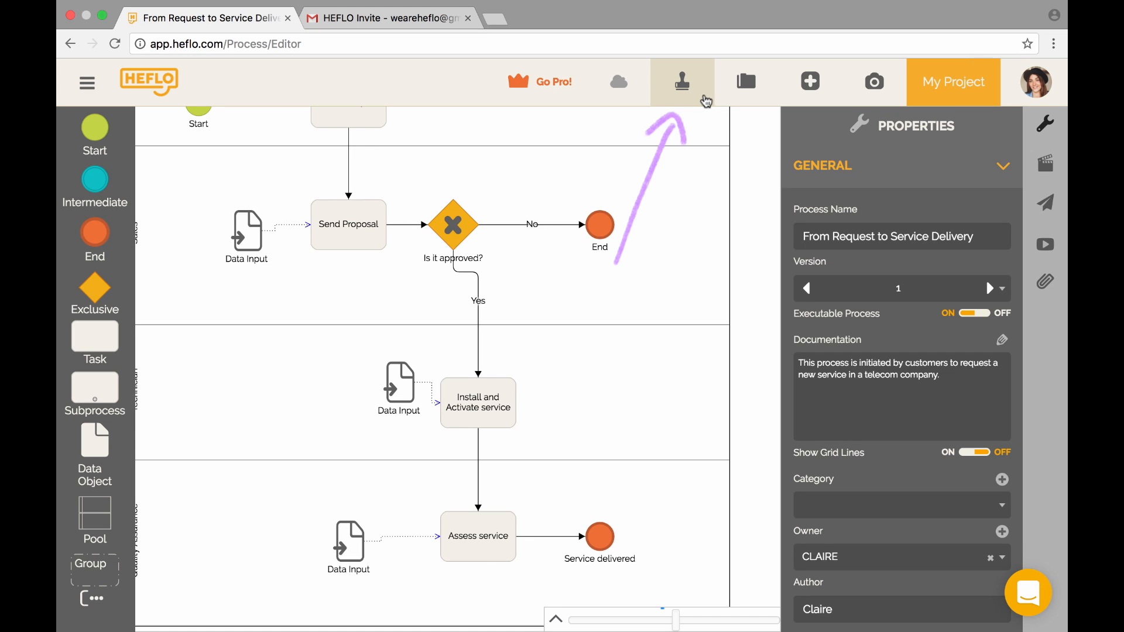
pyautogui.click(706, 100)
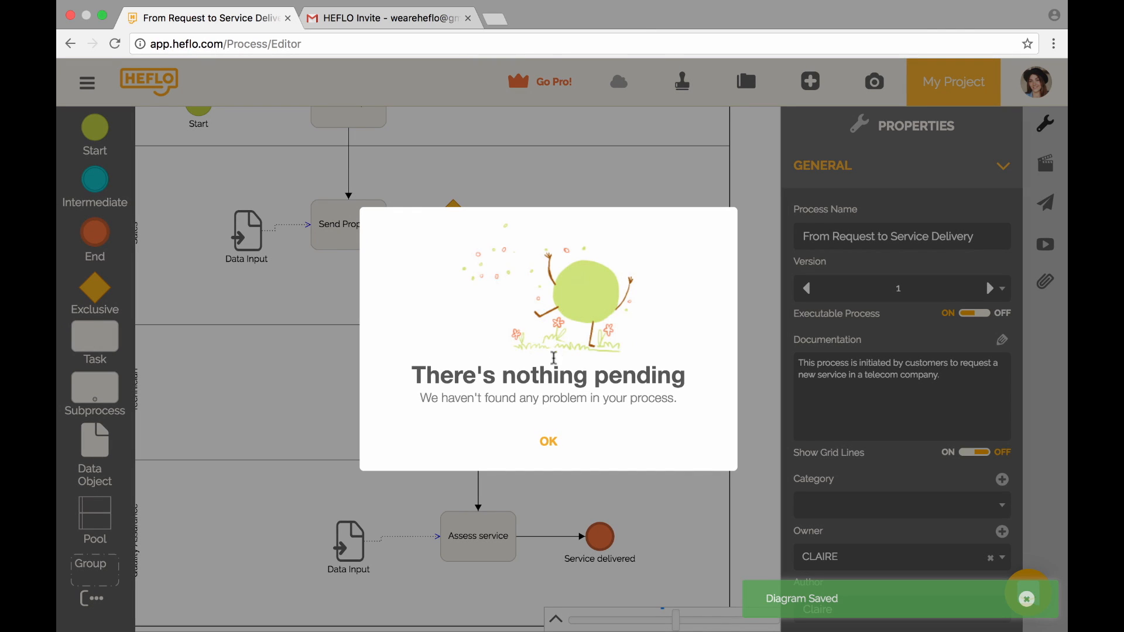
pyautogui.click(574, 456)
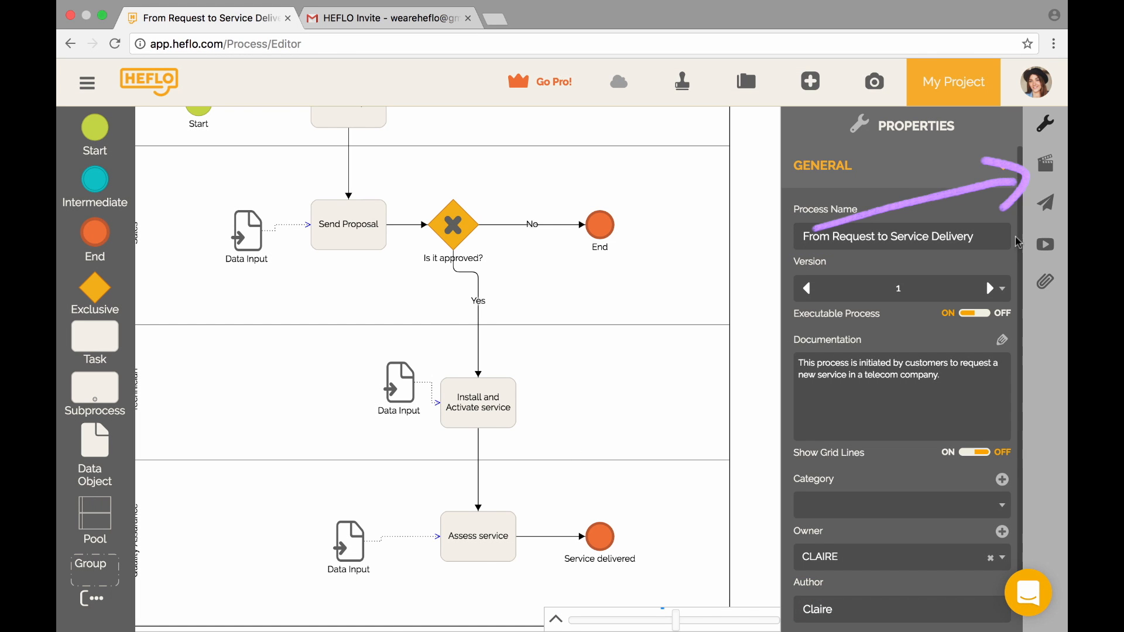
pyautogui.click(1047, 164)
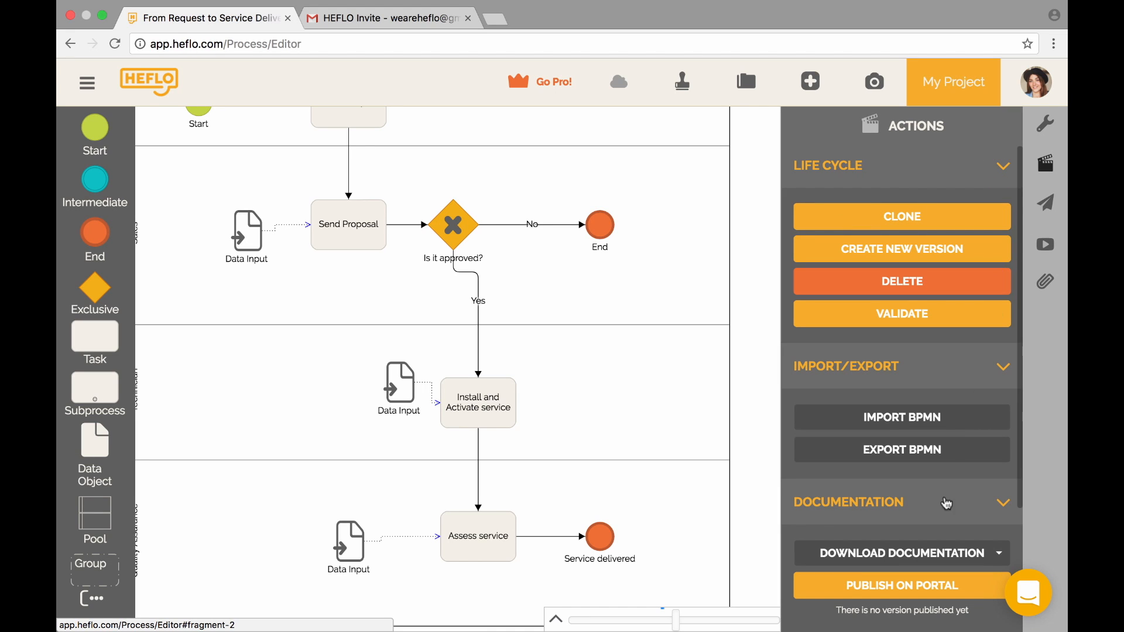
# - Scroll the Actions panel to Publish Automation, then bring the process actions back
pyautogui.scroll(-3, 945, 493)
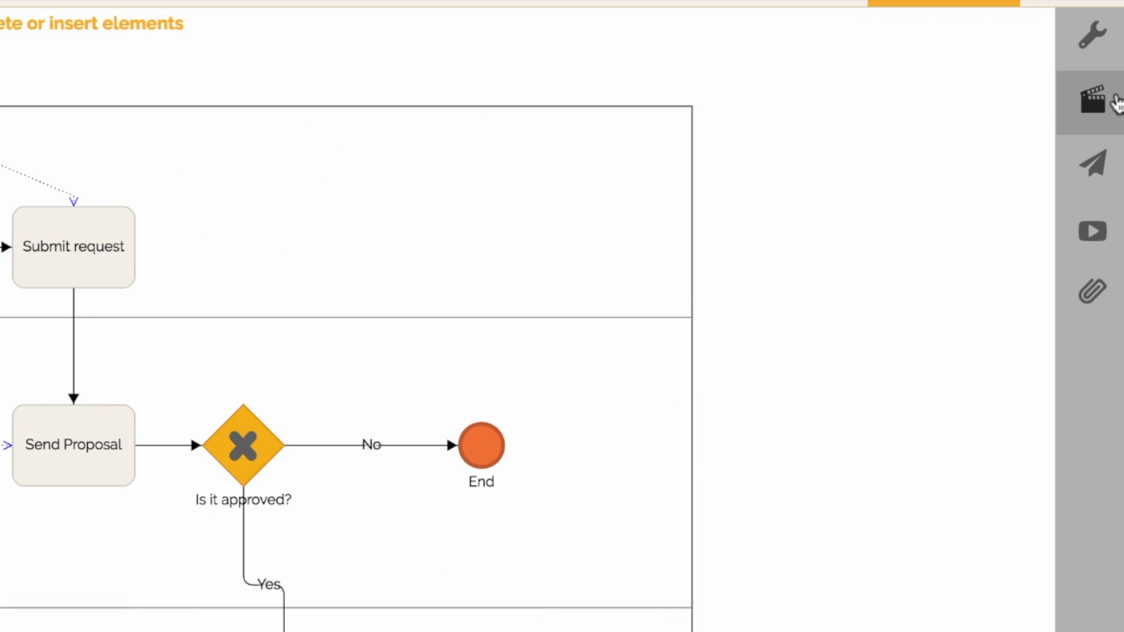
pyautogui.click(1048, 165)
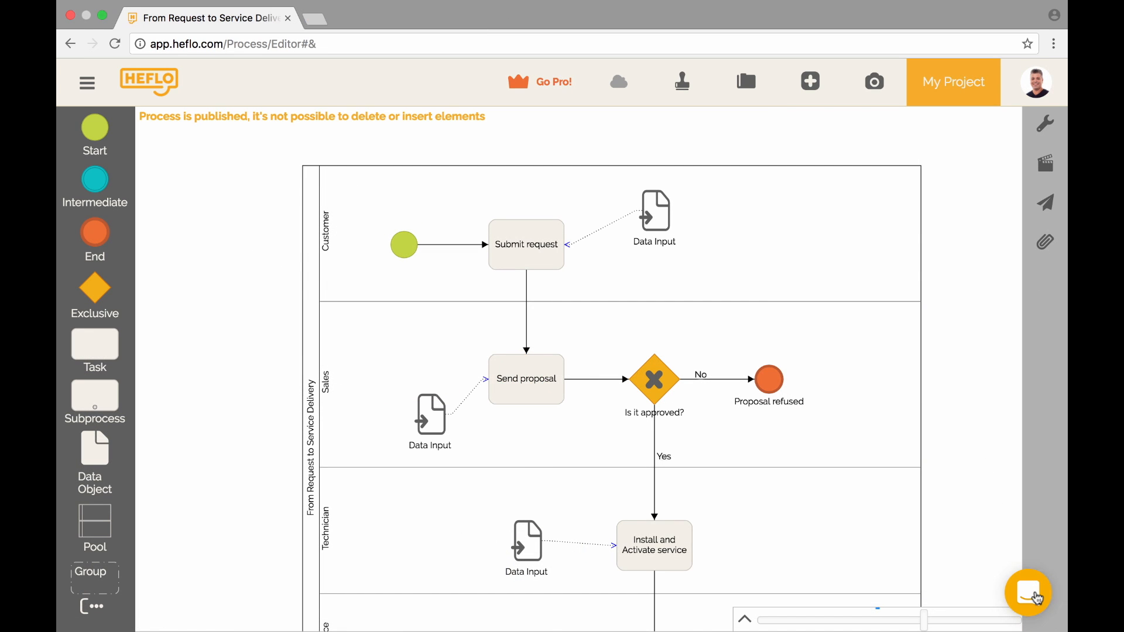
# - Start a new support conversation and begin typing 'Is it possible to automate m…'
pyautogui.click(1038, 599)
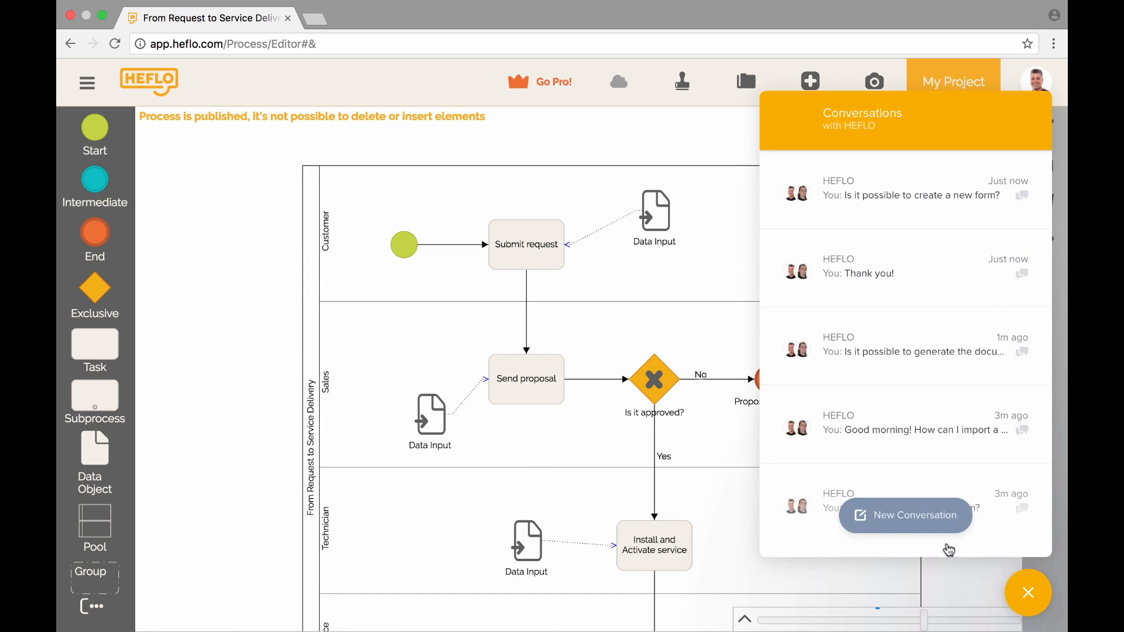
pyautogui.click(938, 530)
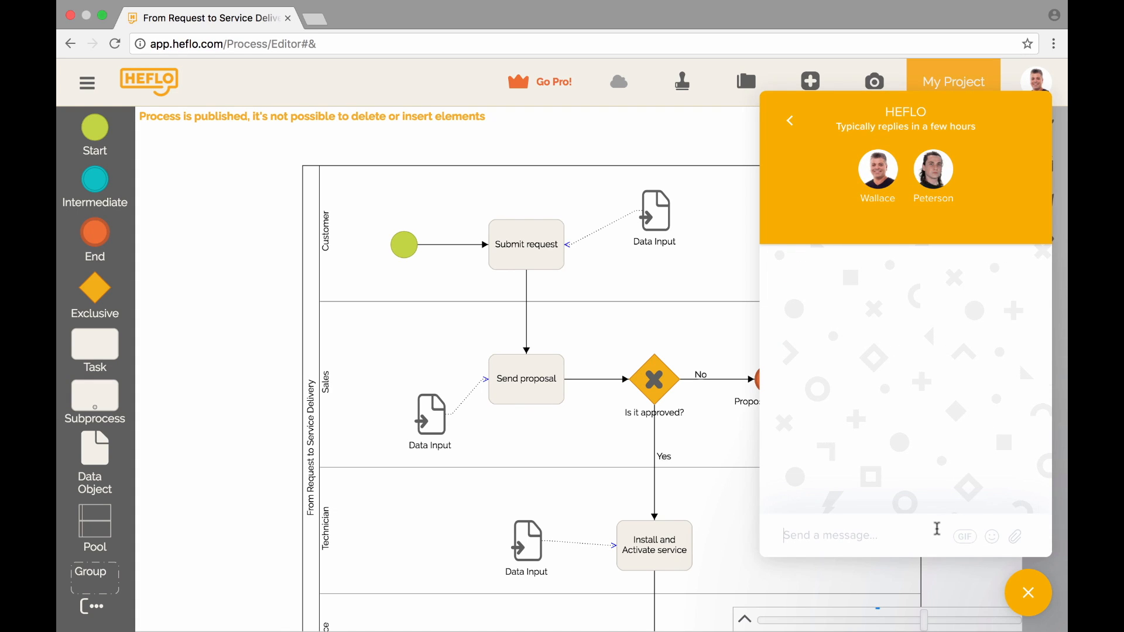
pyautogui.write('Is it possible to')
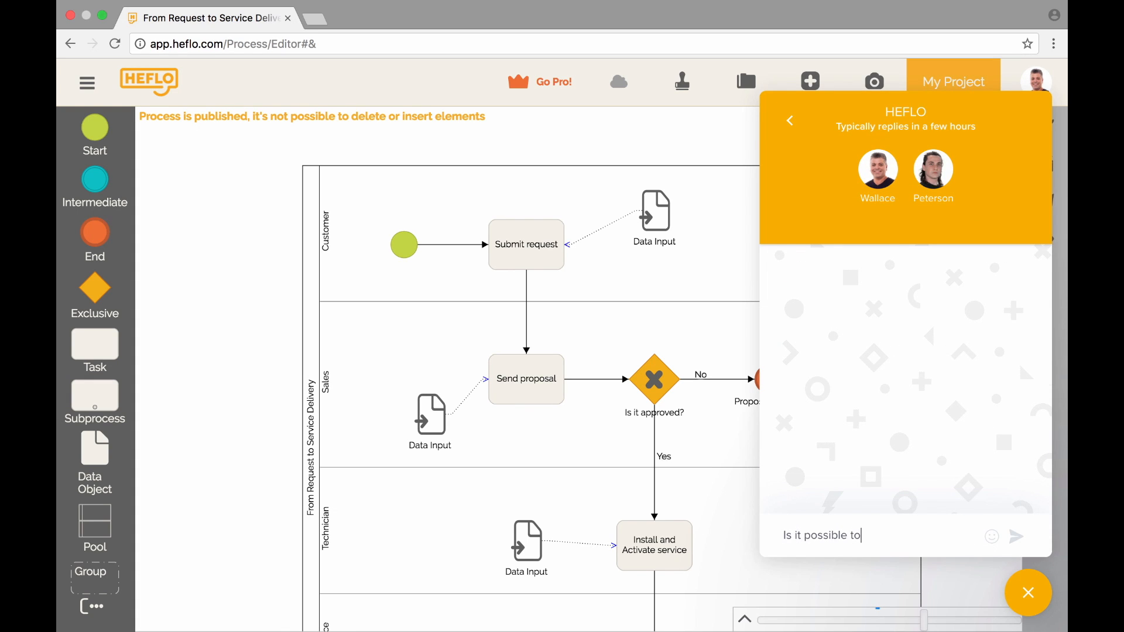
pyautogui.write('e my proc')
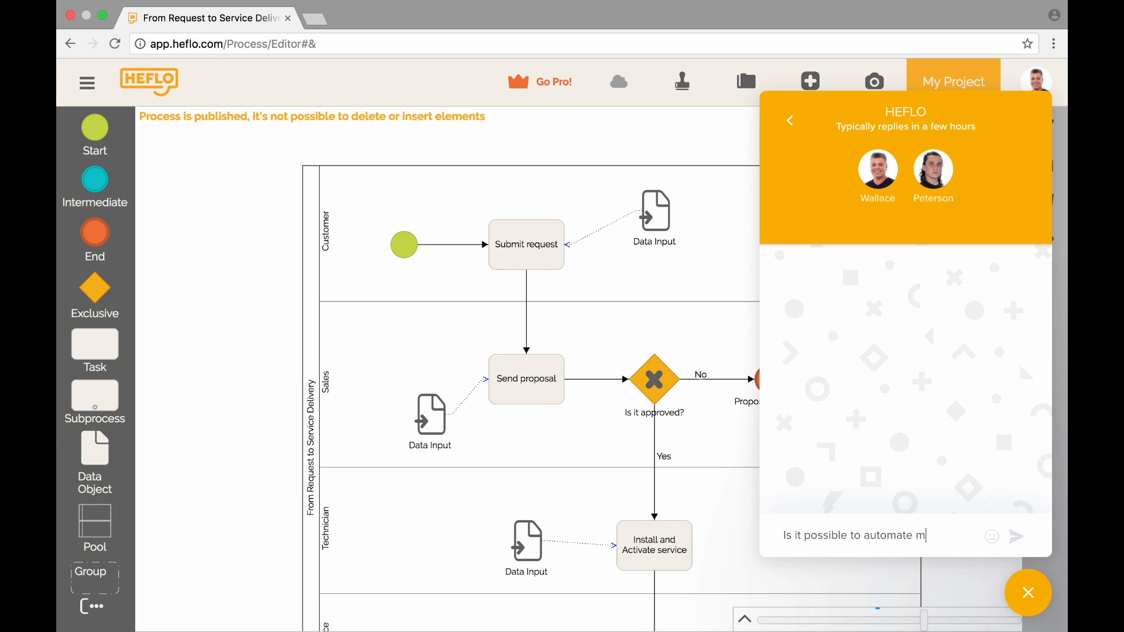